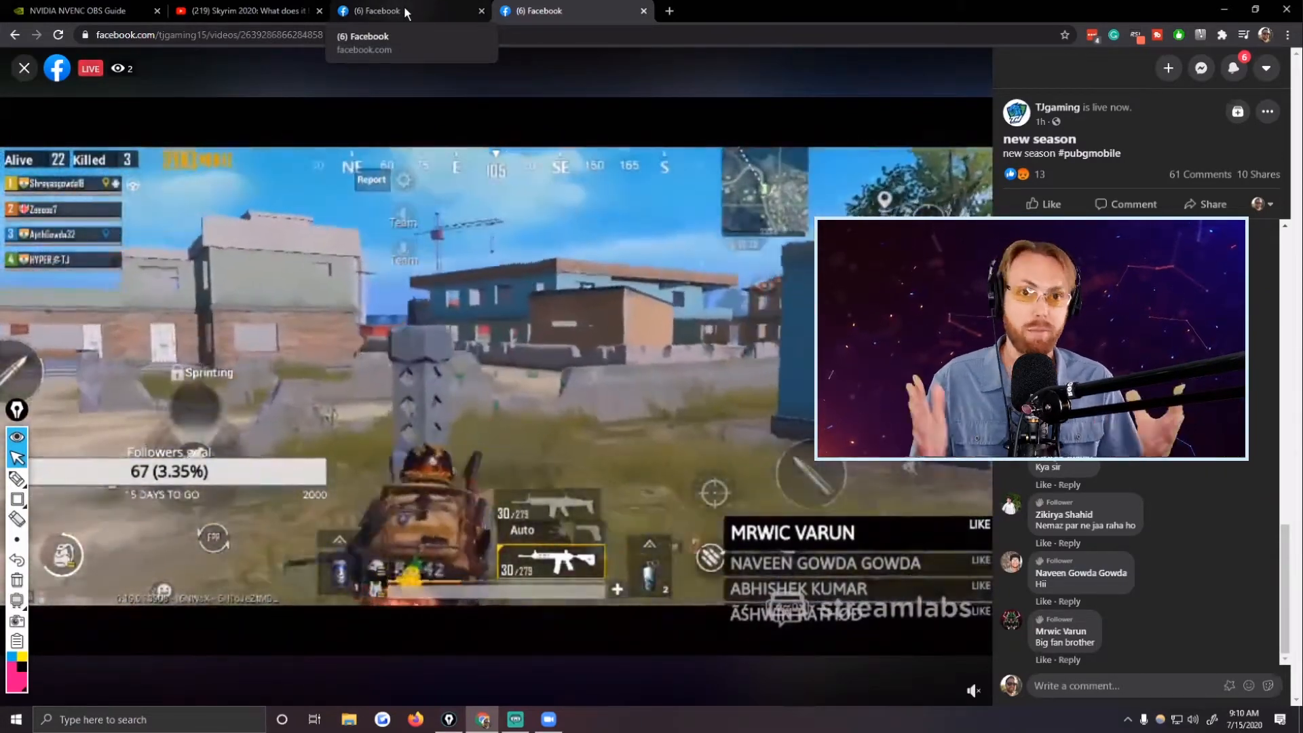
# Switch to Streamlabs OBS, uncover its settings control behind the annotation toolbar, and open the Output settings.
pyautogui.click(230, 11)
pyautogui.click(380, 10)
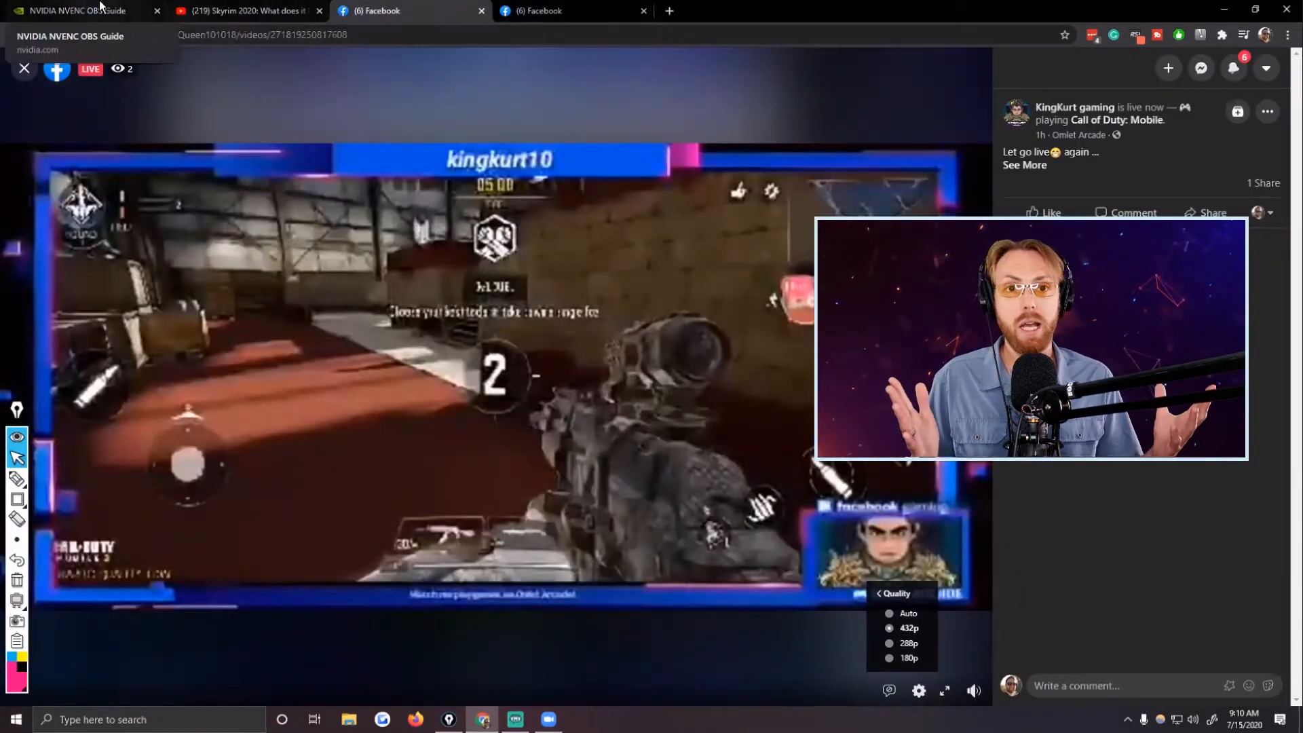
pyautogui.click(509, 723)
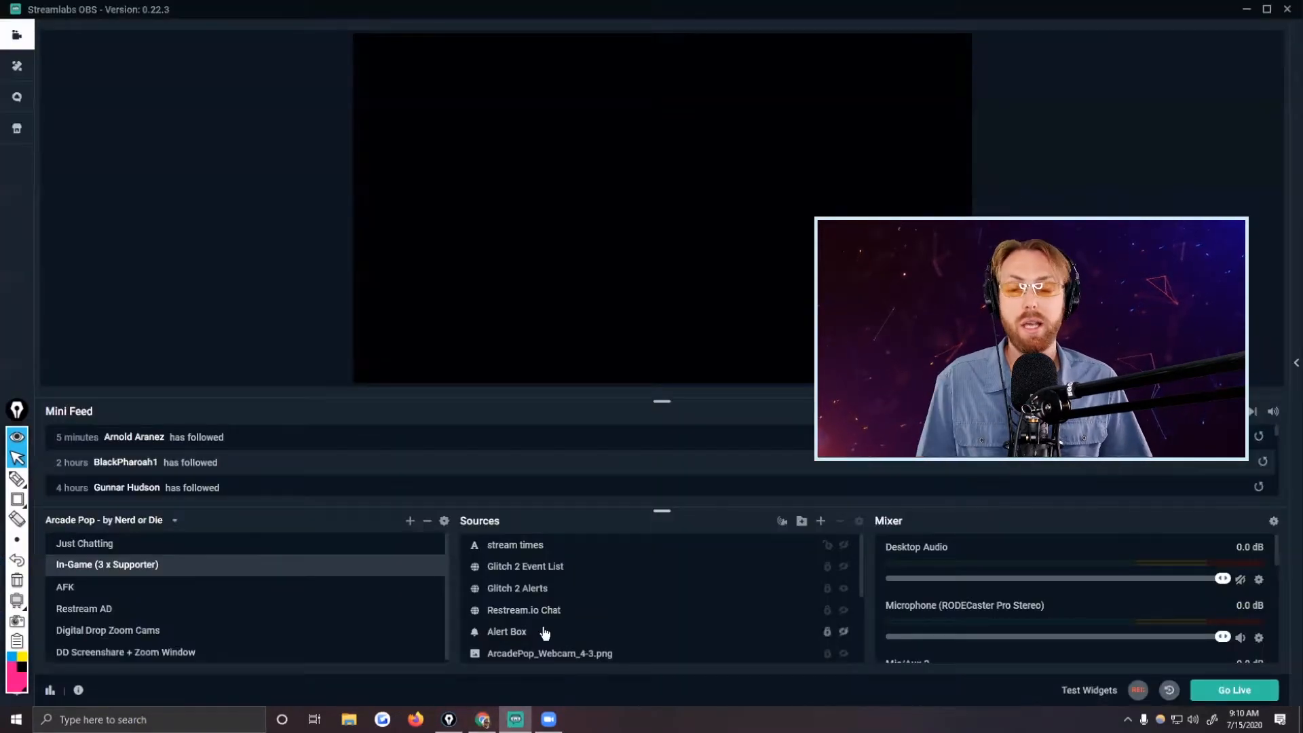
pyautogui.moveTo(19, 412); pyautogui.dragTo(29, 198)
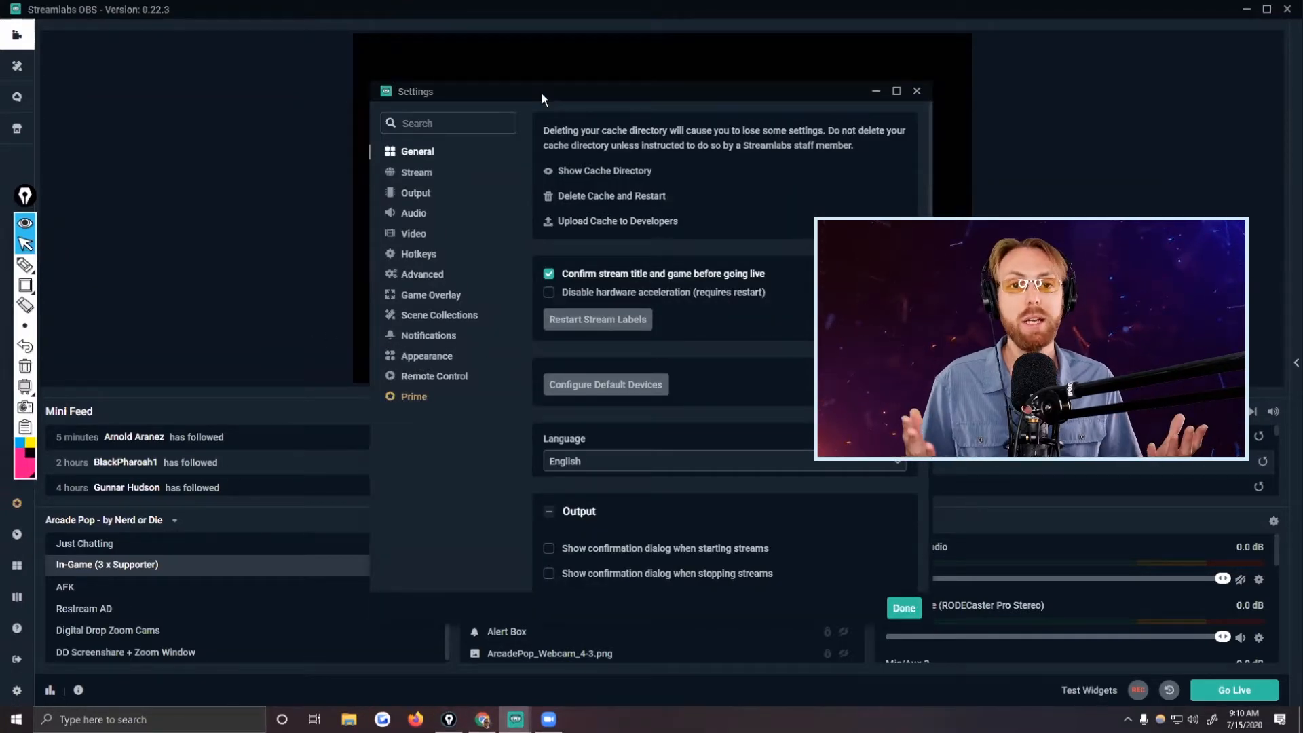
pyautogui.moveTo(541, 99); pyautogui.dragTo(498, 101)
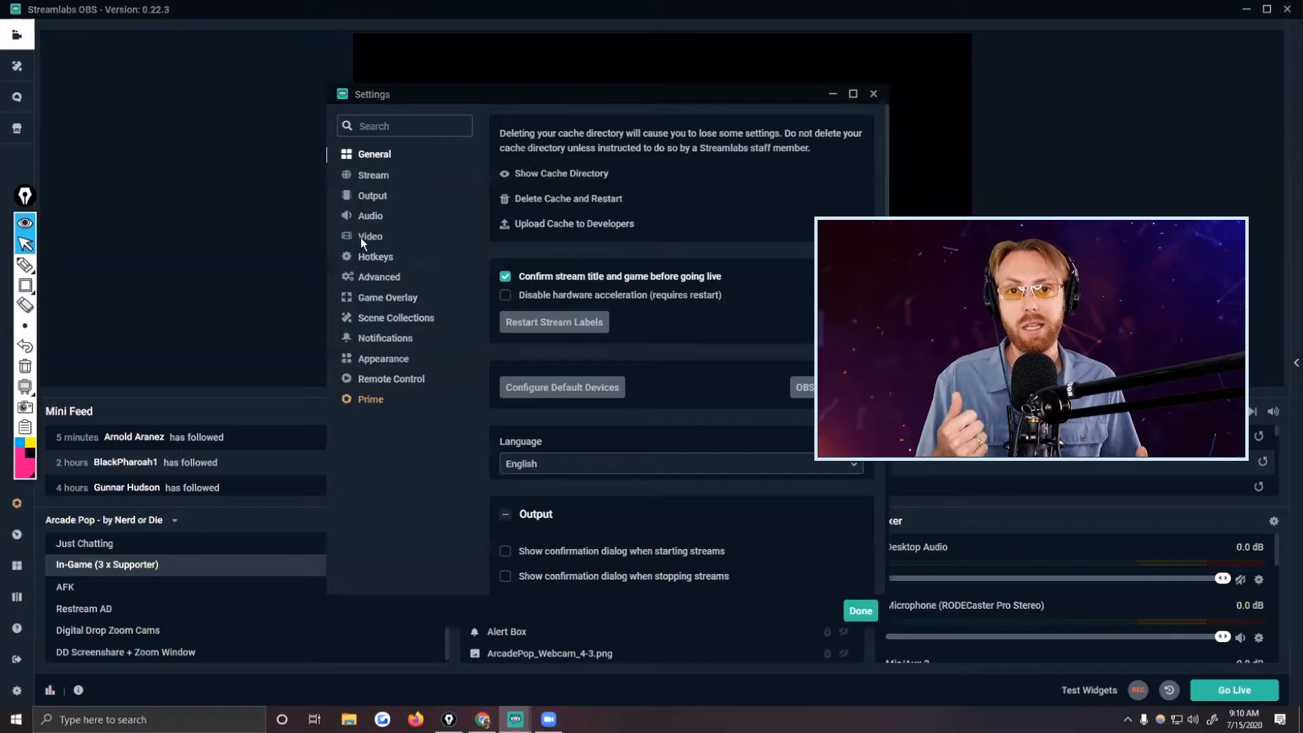
pyautogui.click(366, 218)
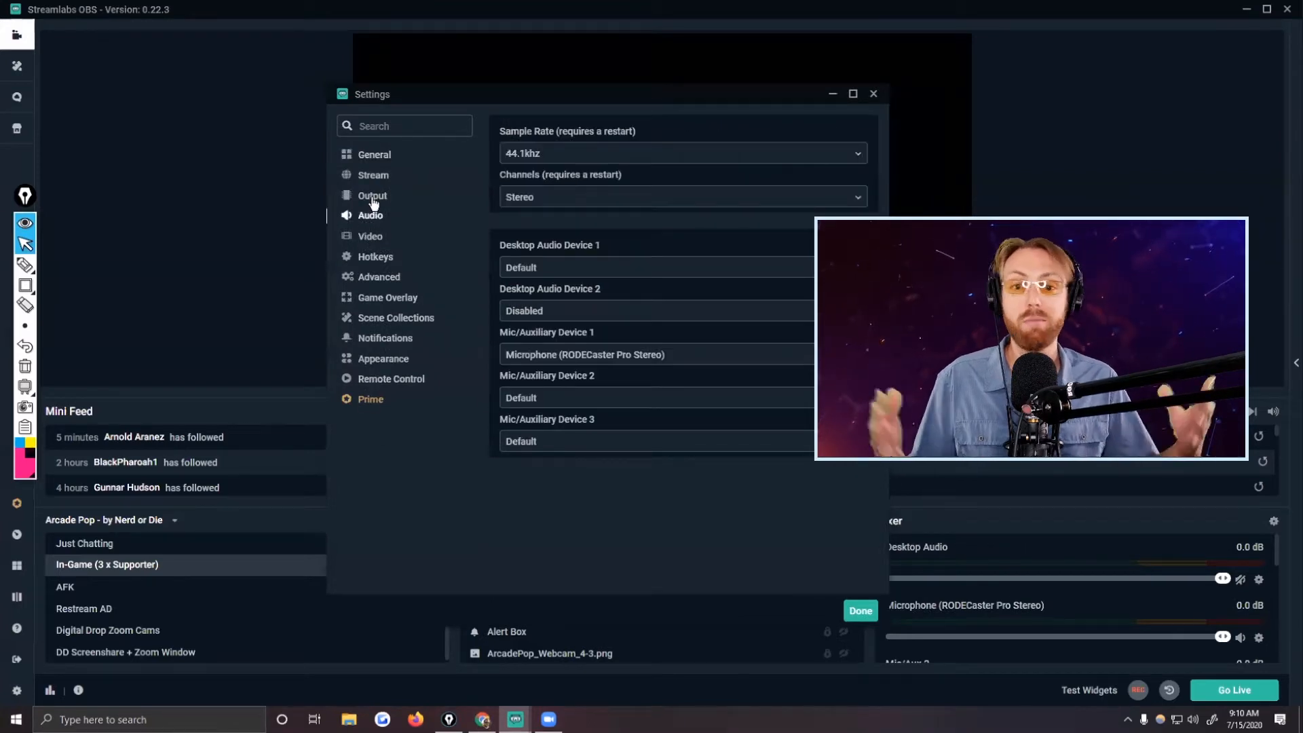
pyautogui.click(374, 199)
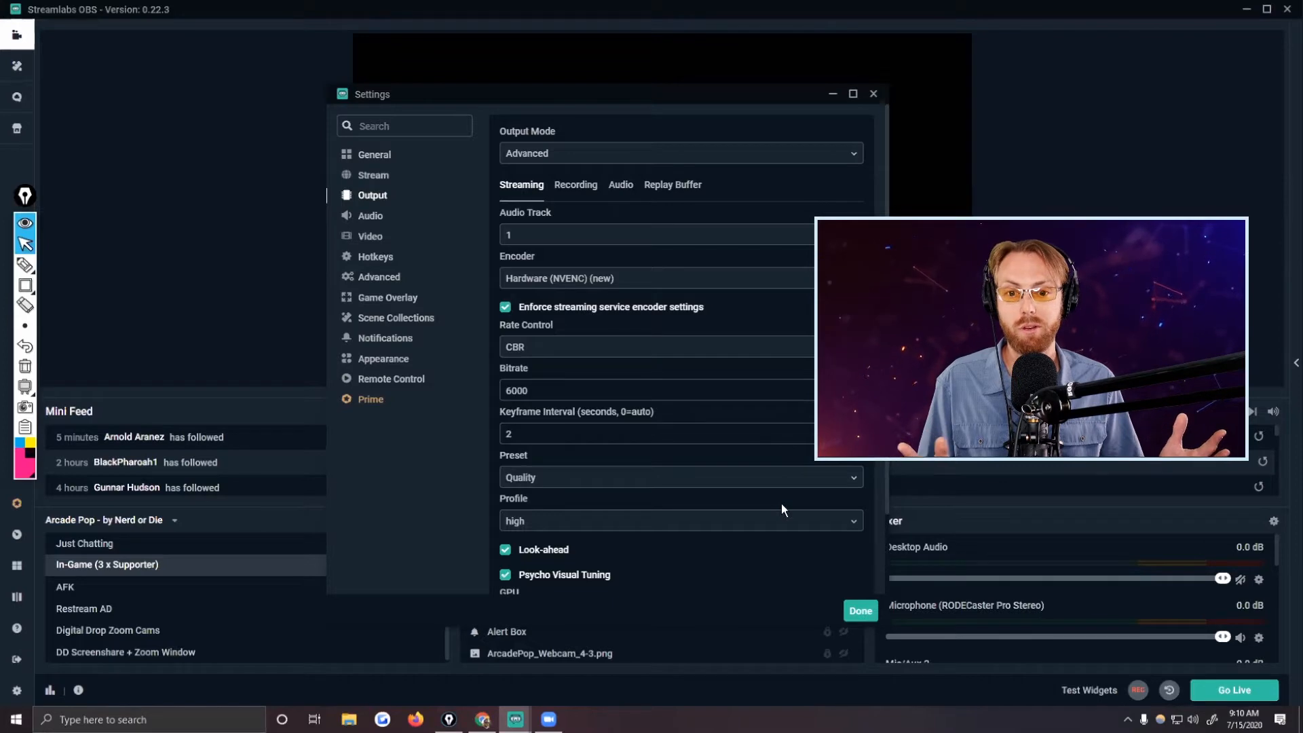
# Draw a pink rectangle around the streaming settings from Encoder through Psycho Visual Tuning.
pyautogui.scroll(-1, 780, 508)
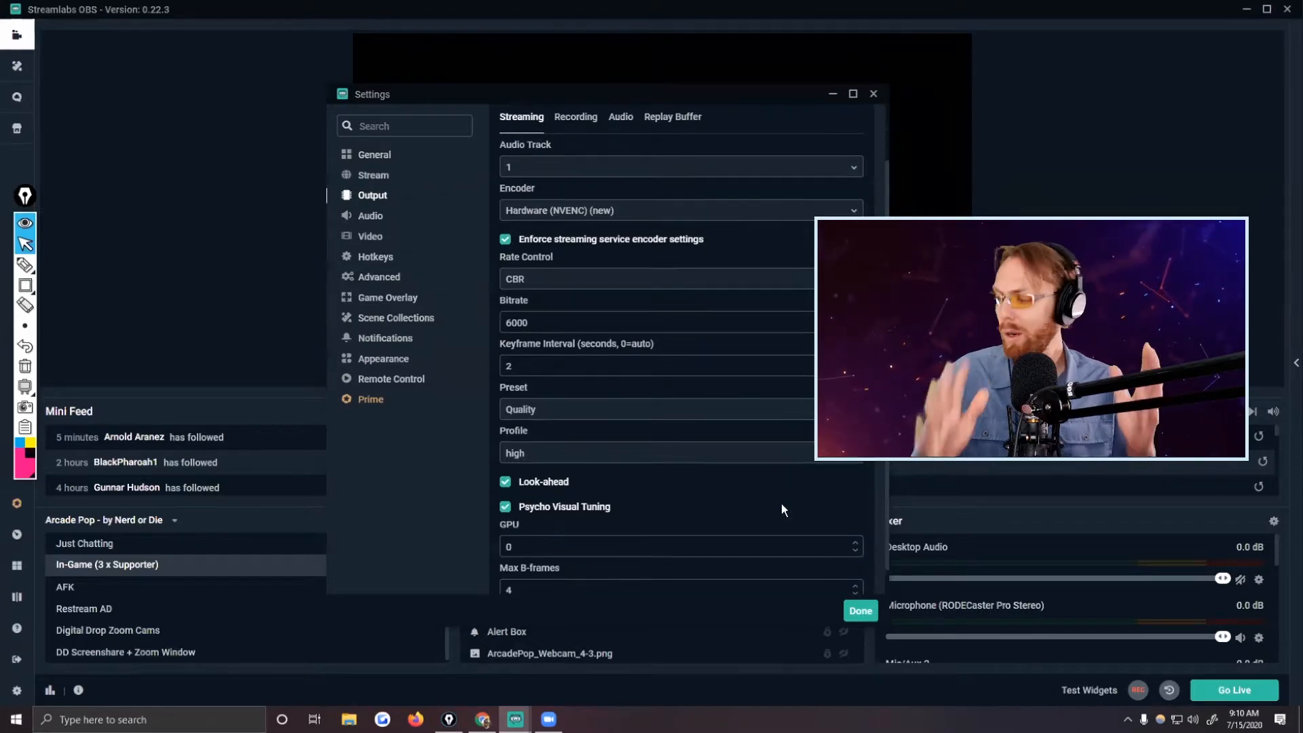
pyautogui.scroll(1, 781, 505)
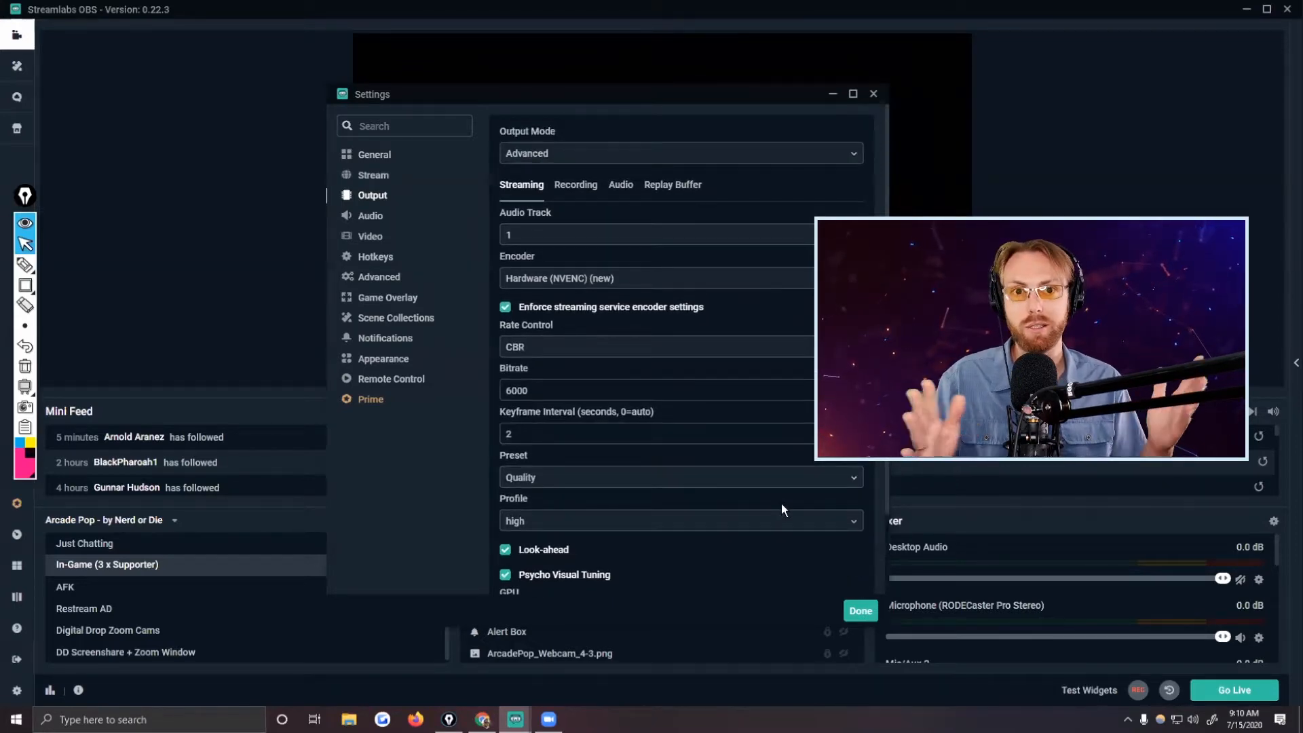
pyautogui.scroll(-1, 780, 503)
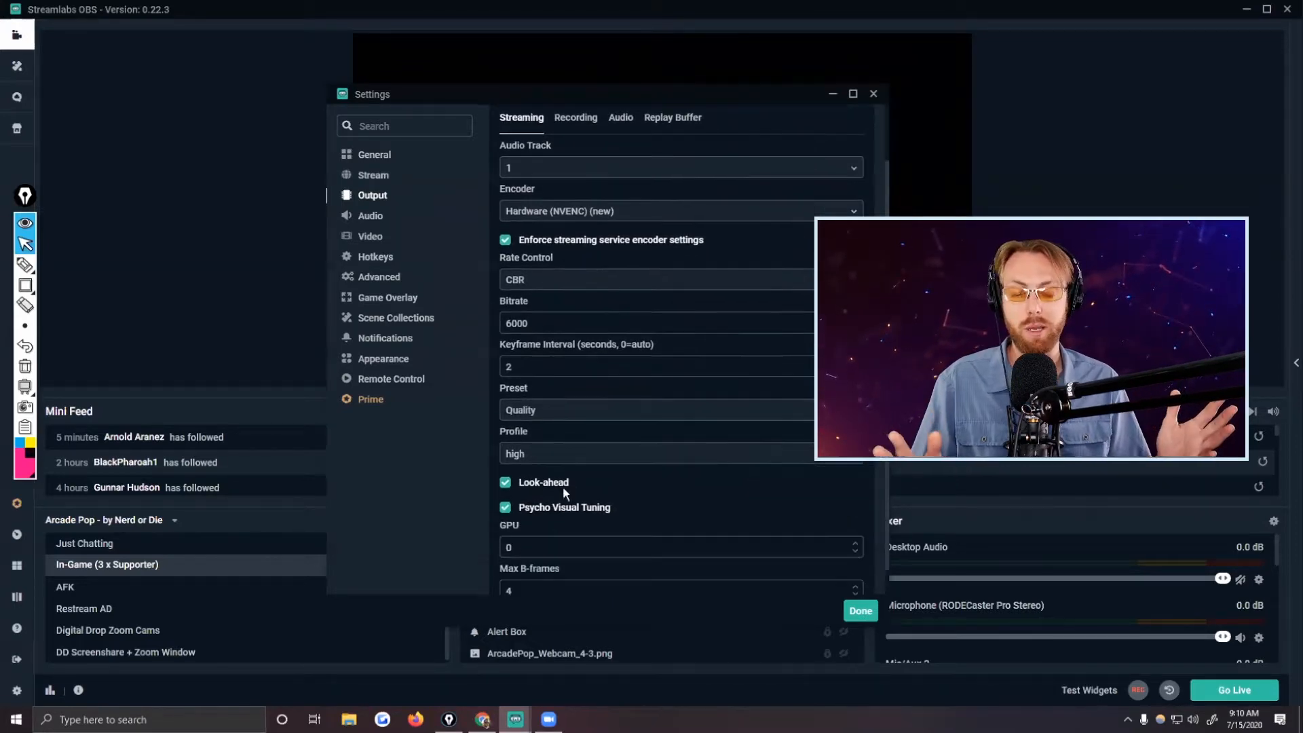
pyautogui.click(31, 285)
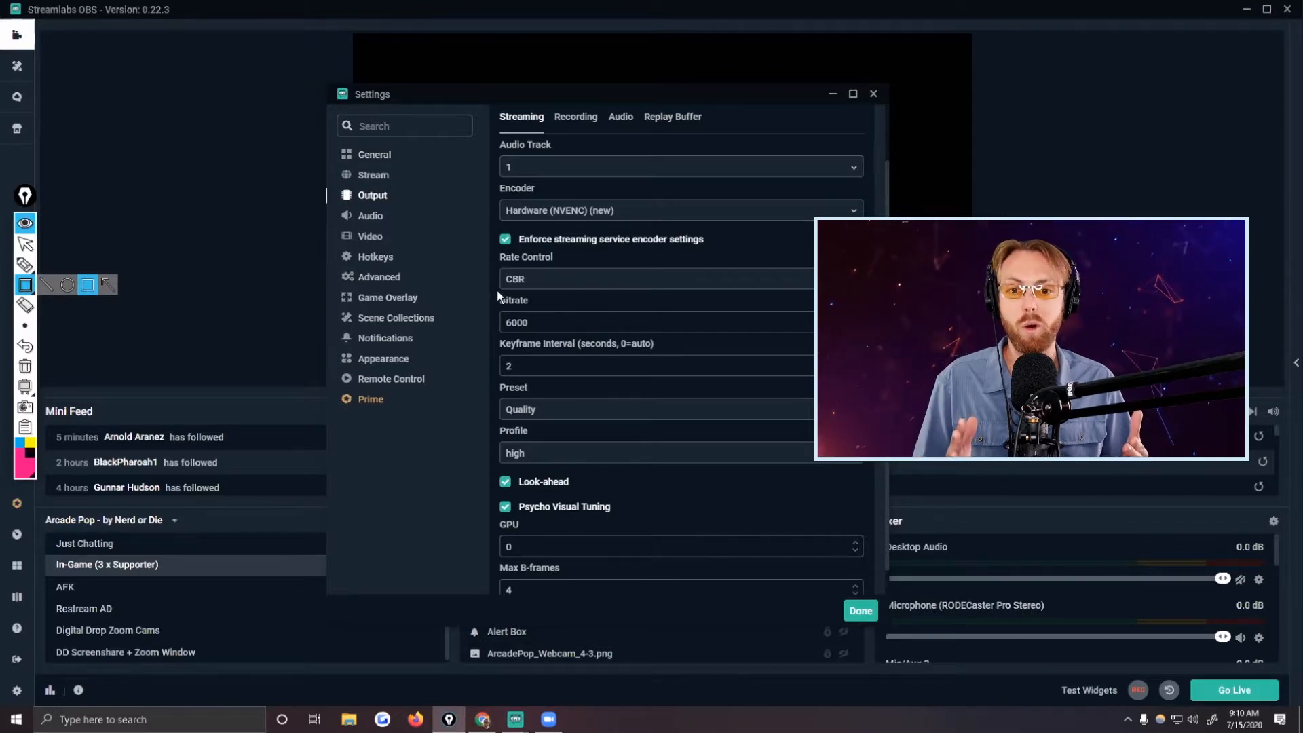
pyautogui.moveTo(495, 179)
pyautogui.mouseDown()
pyautogui.moveTo(738, 392)
pyautogui.moveTo(864, 530)
pyautogui.moveTo(865, 518)
pyautogui.mouseUp()
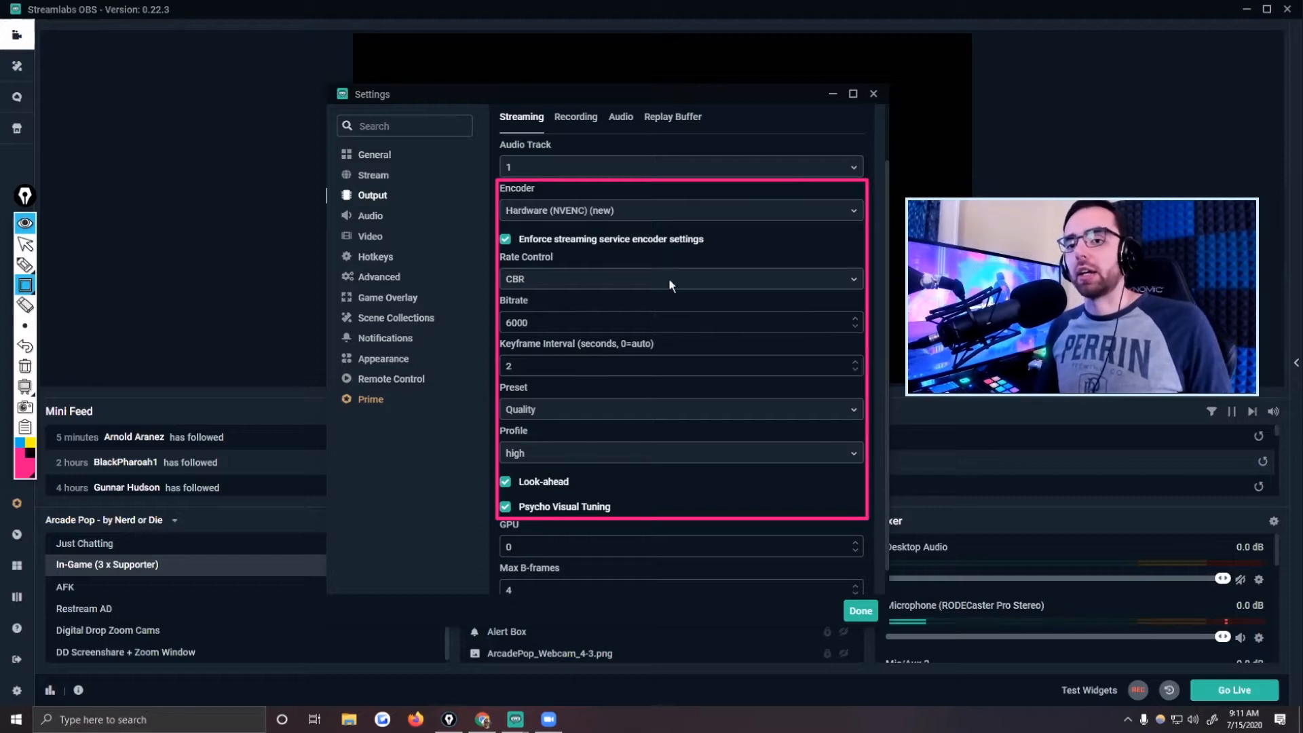
pyautogui.click(25, 242)
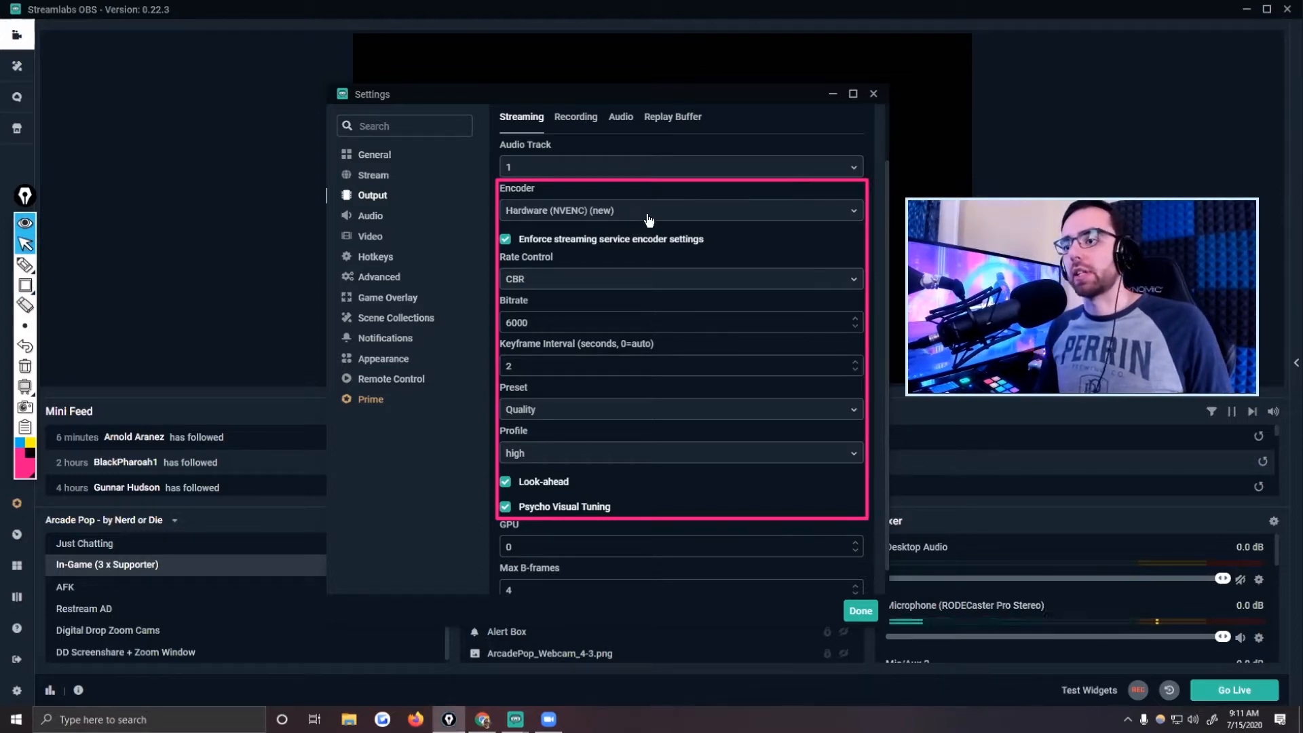
# Examine the available encoders, keep Hardware (NVENC) (new), and select the bitrate value.
pyautogui.click(635, 216)
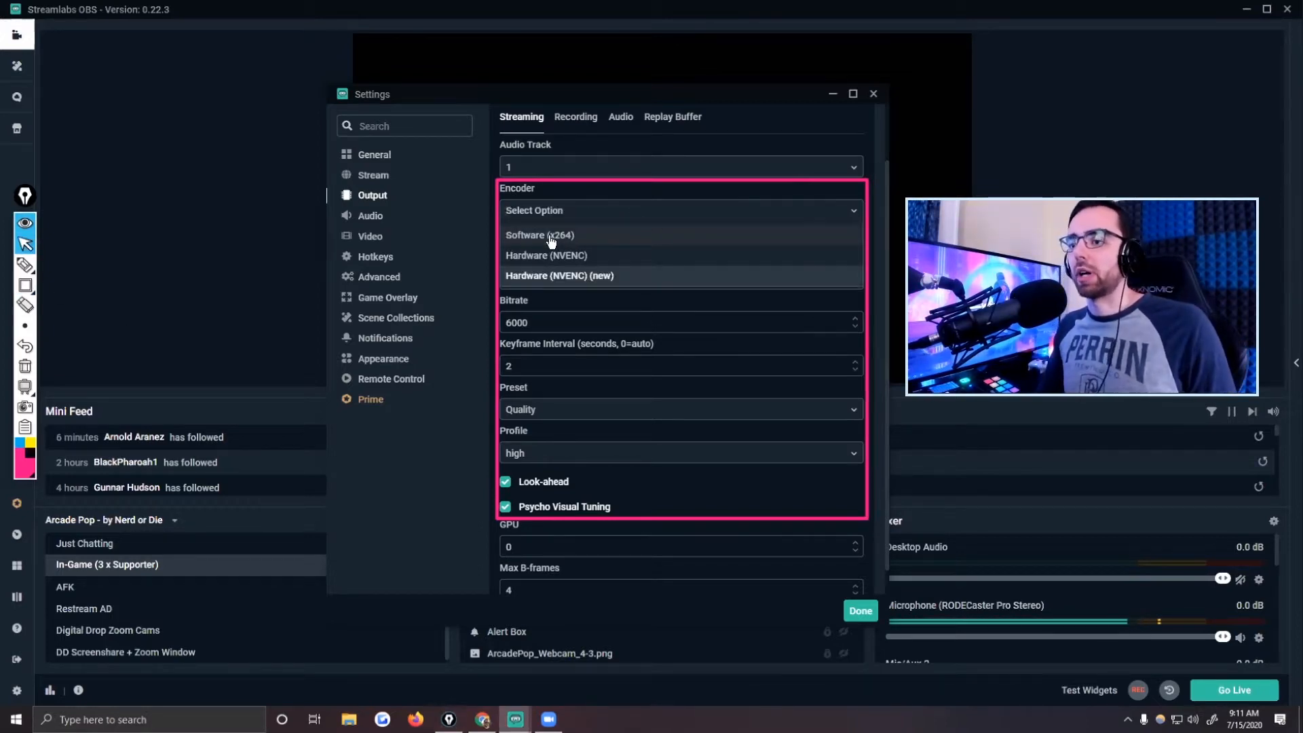
pyautogui.click(588, 275)
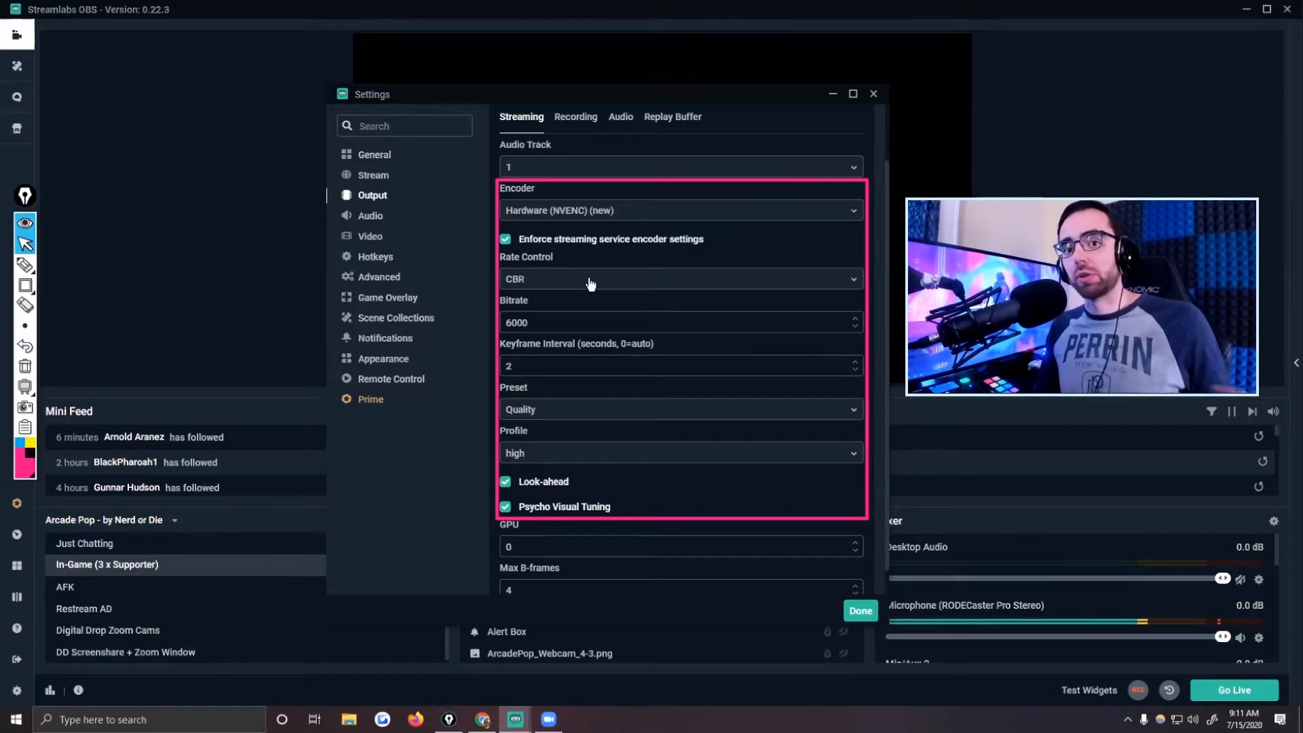
pyautogui.click(603, 210)
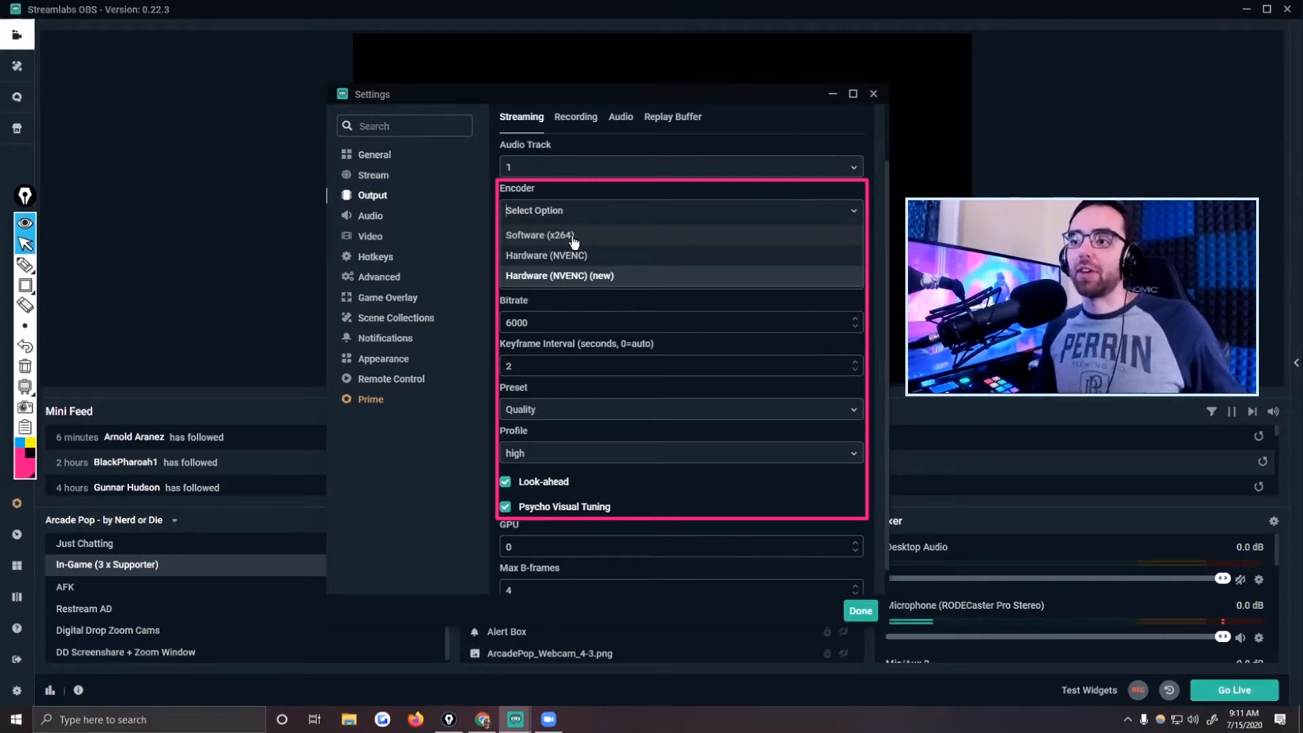
pyautogui.click(587, 275)
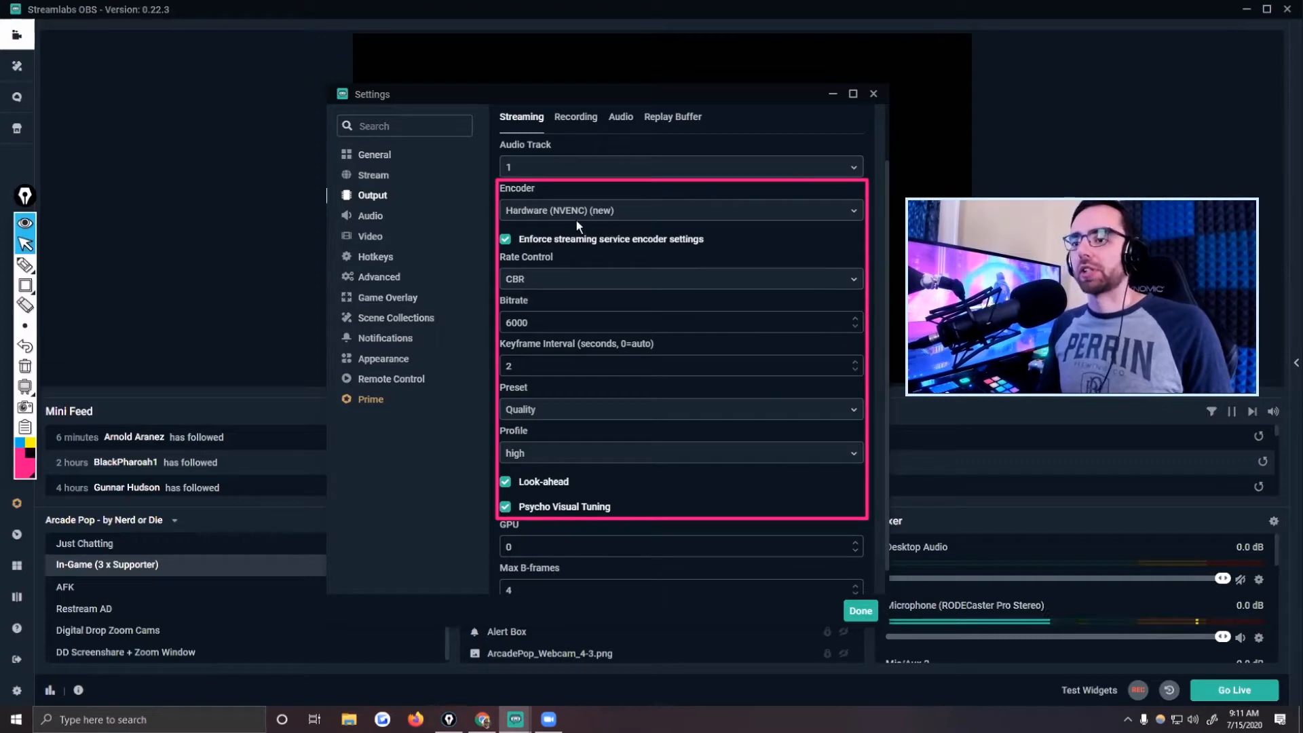
pyautogui.click(541, 321)
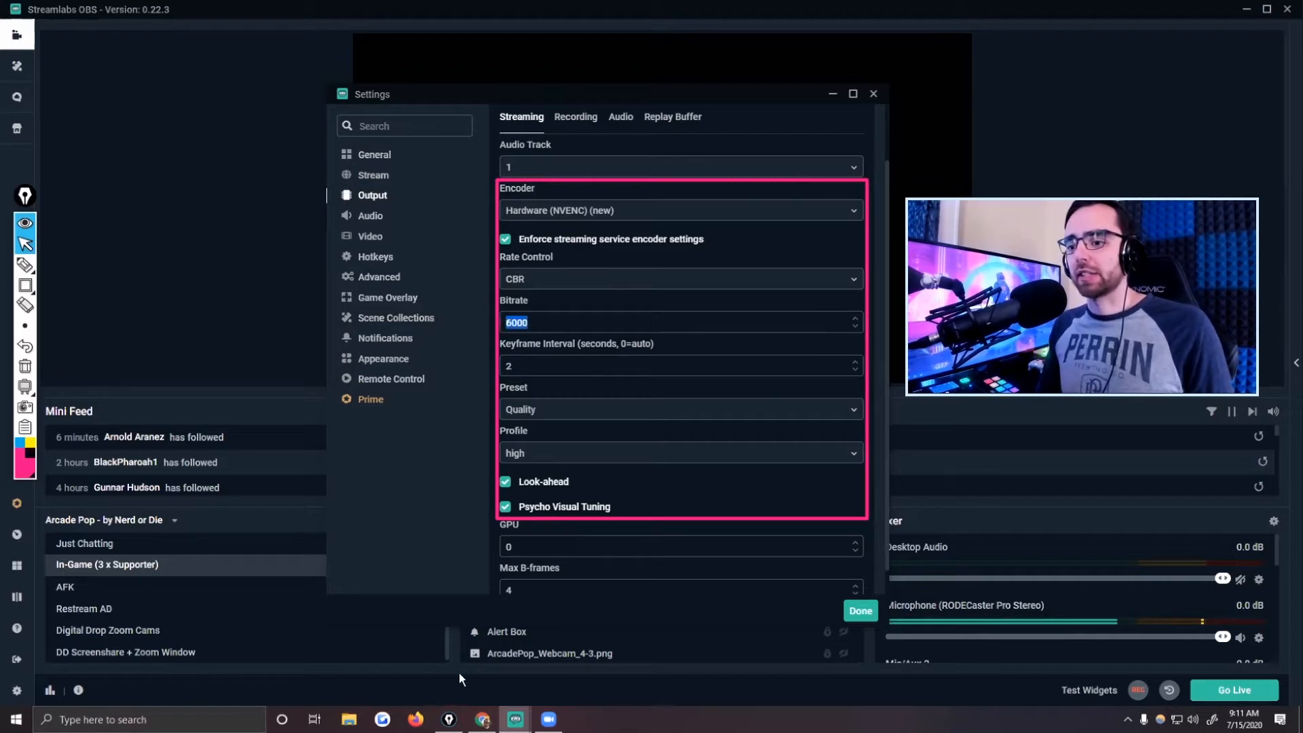
# Switch to the NVIDIA NVENC OBS guide in Chrome, clear the pink annotation, and find the upload speed and bitrate table.
pyautogui.click(482, 719)
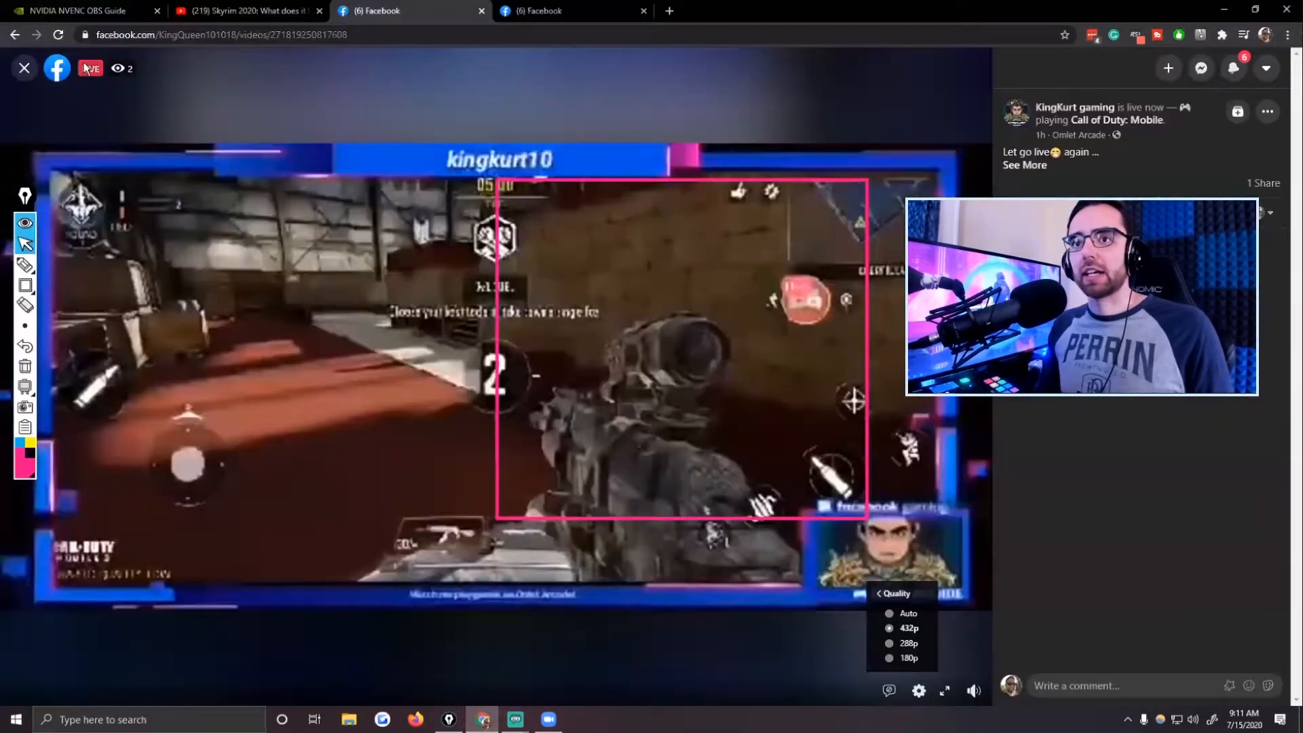
pyautogui.click(99, 12)
pyautogui.click(33, 372)
pyautogui.scroll(15, 853, 397)
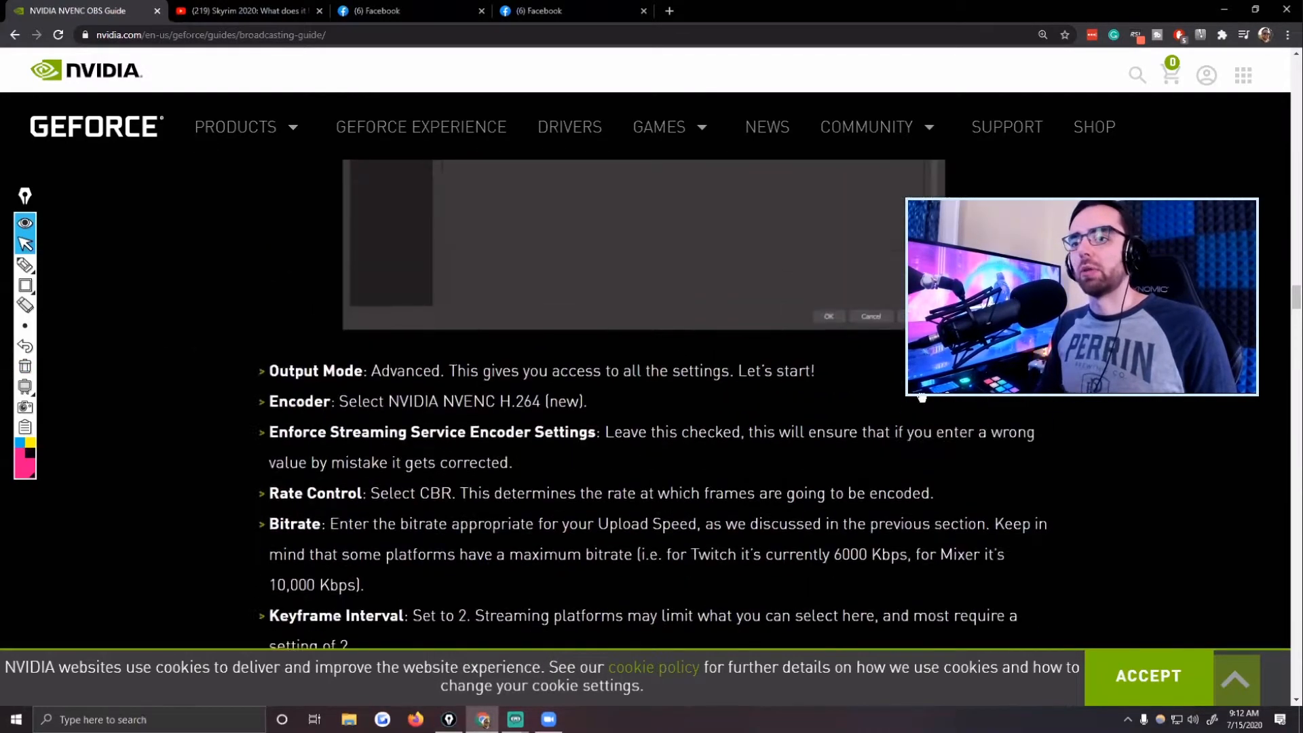
pyautogui.scroll(15, 852, 393)
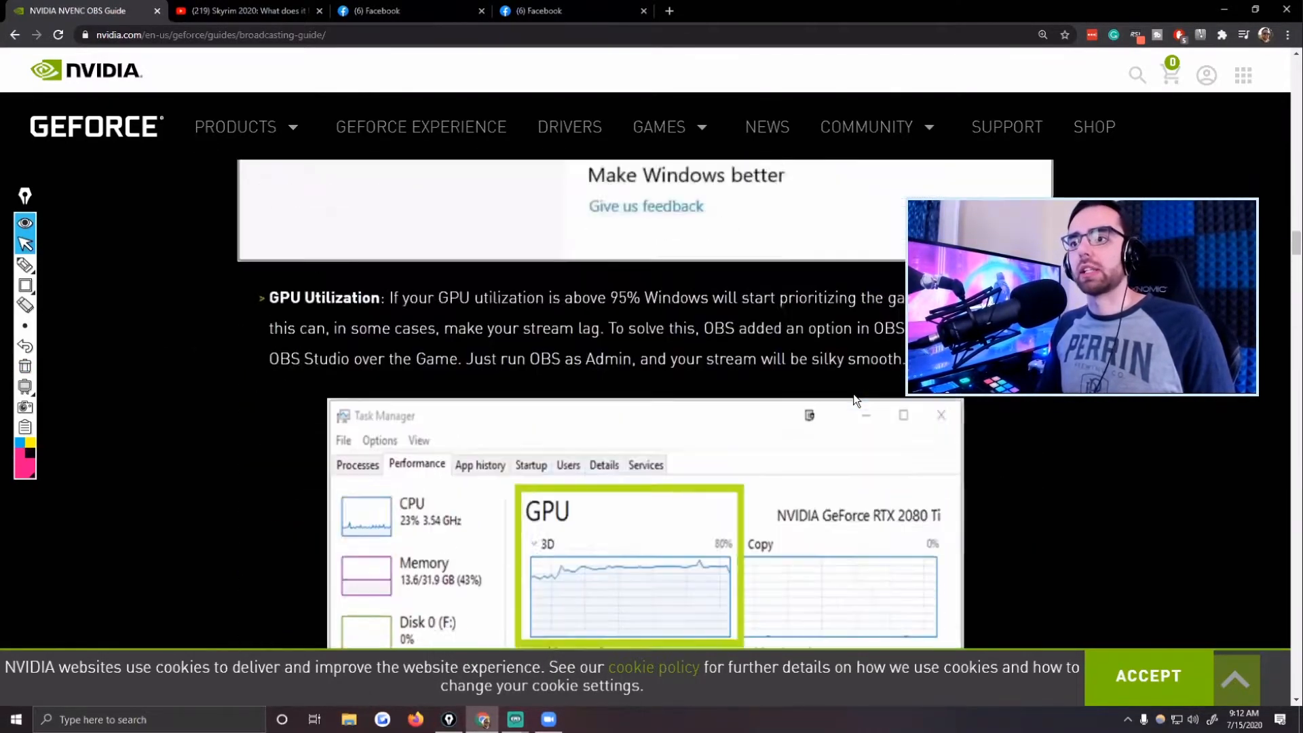
pyautogui.scroll(15, 853, 395)
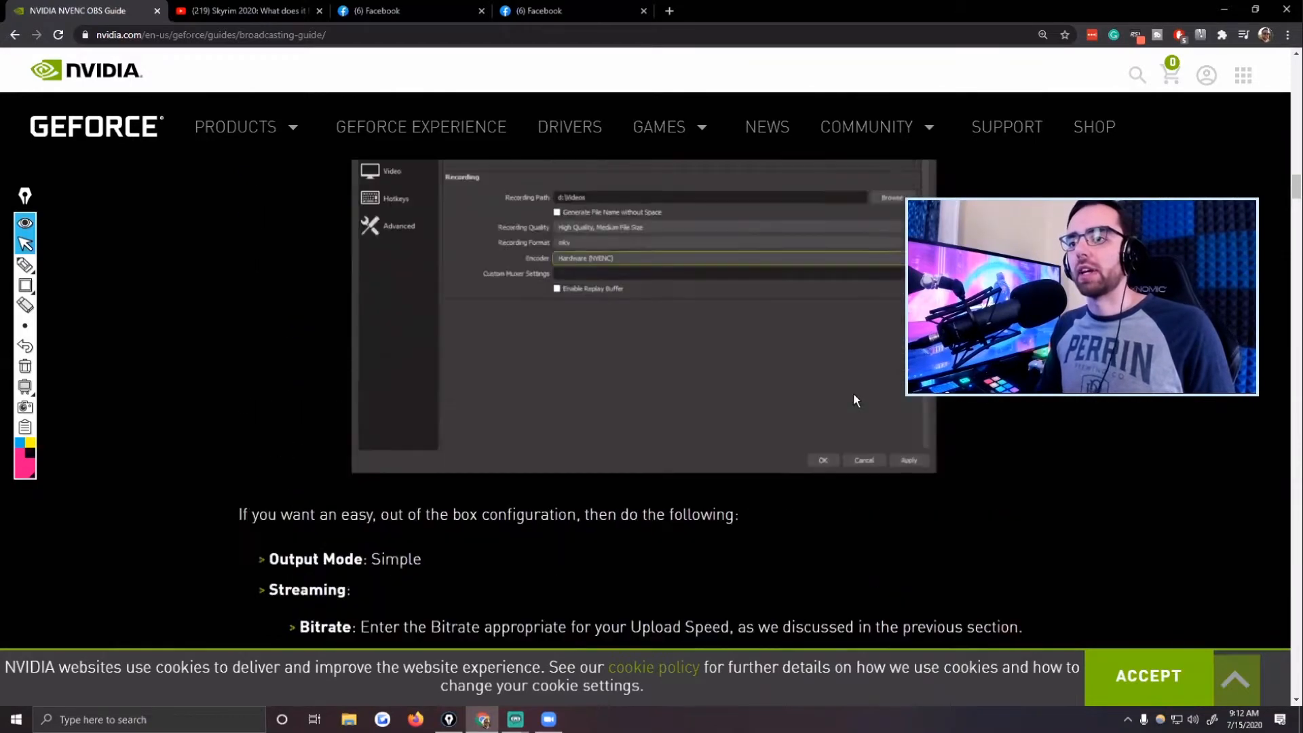
pyautogui.scroll(15, 852, 393)
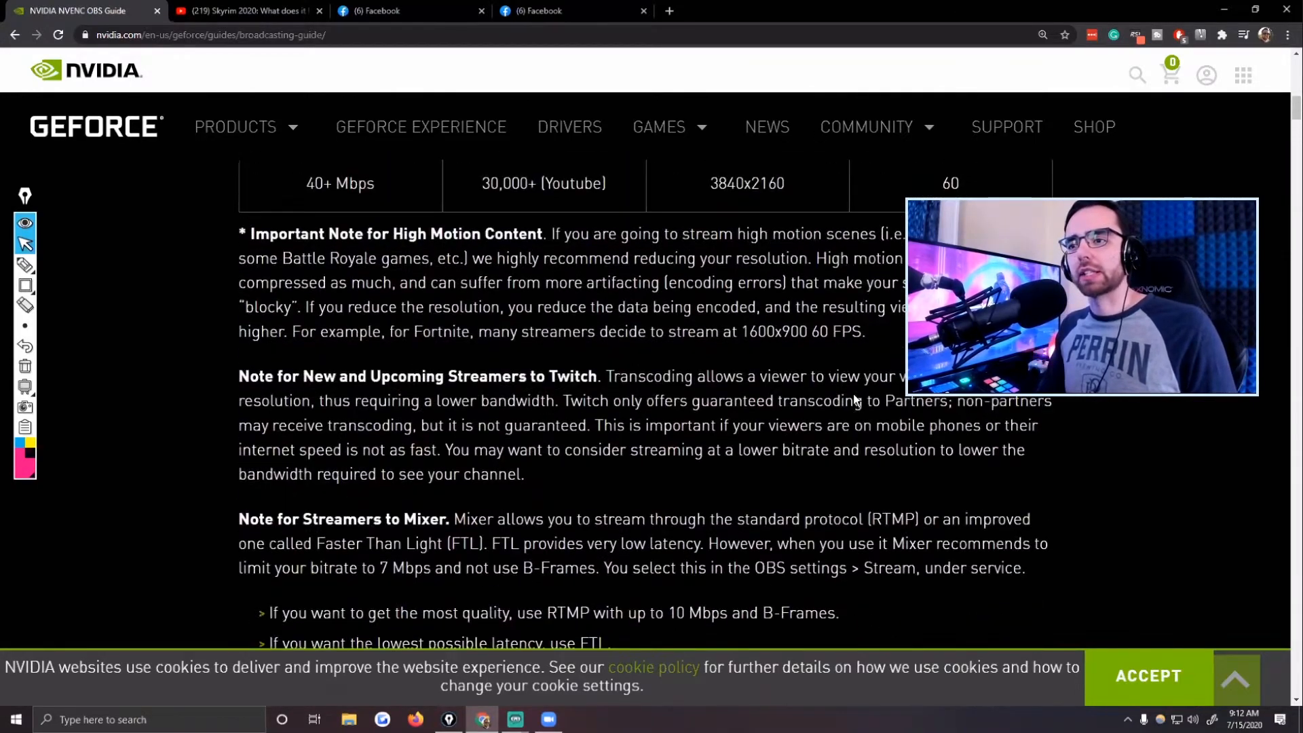
pyautogui.scroll(-1, 730, 392)
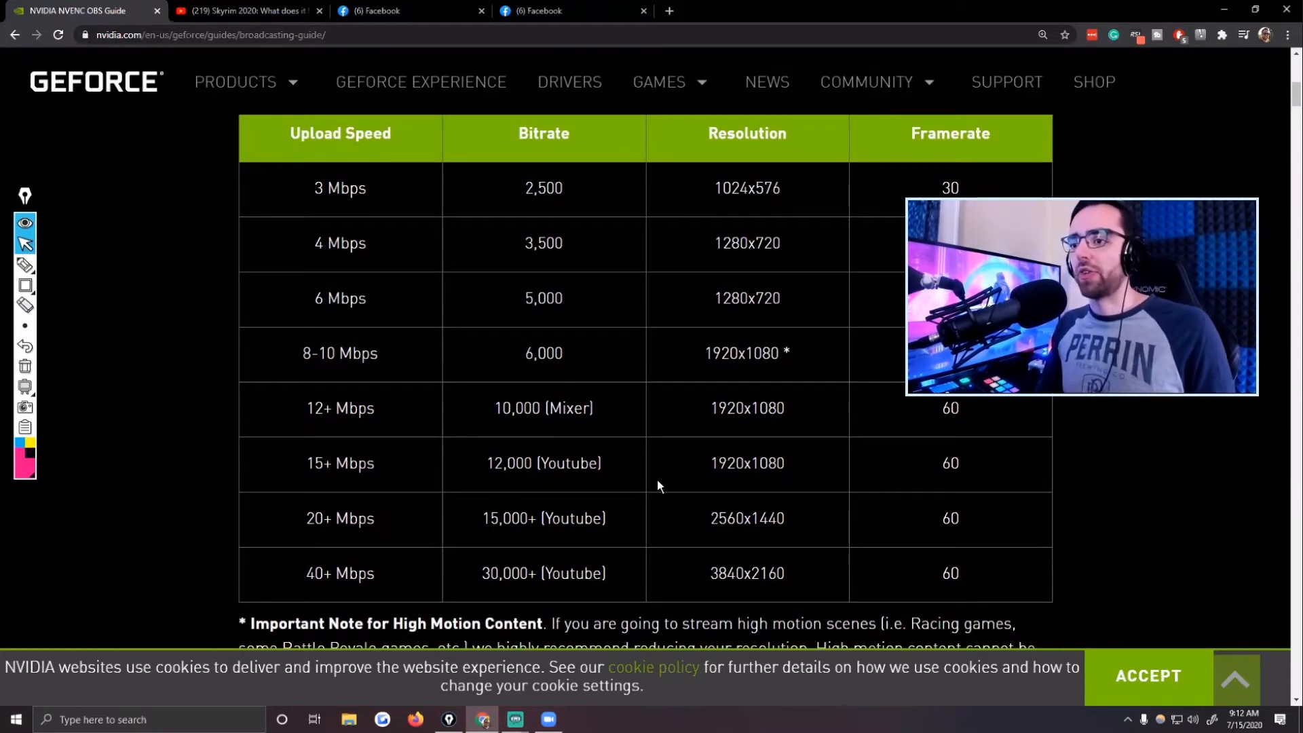
# Highlight the 6,000 bitrate, its 1920x1080 resolution, and the matching 8-10 Mbps upload speed in the table.
pyautogui.moveTo(528, 349); pyautogui.dragTo(578, 354)
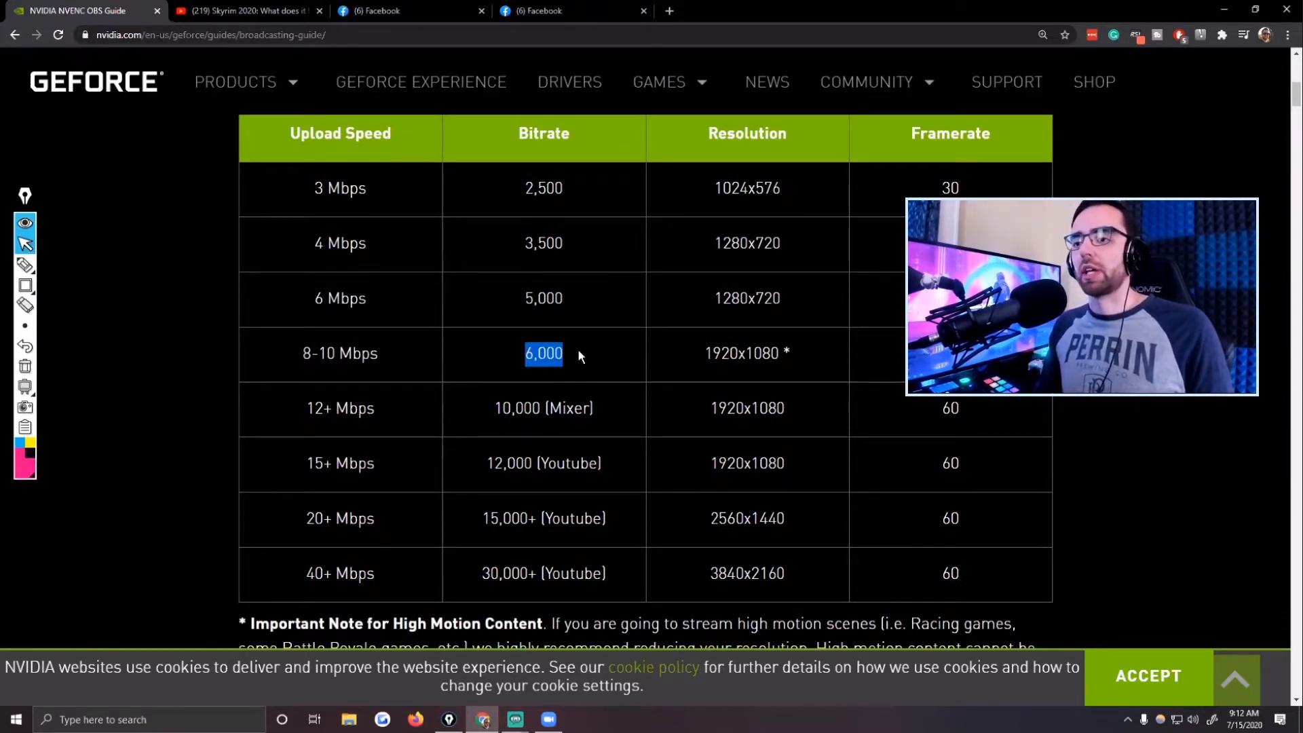
pyautogui.moveTo(698, 355); pyautogui.dragTo(800, 352)
pyautogui.click(874, 348)
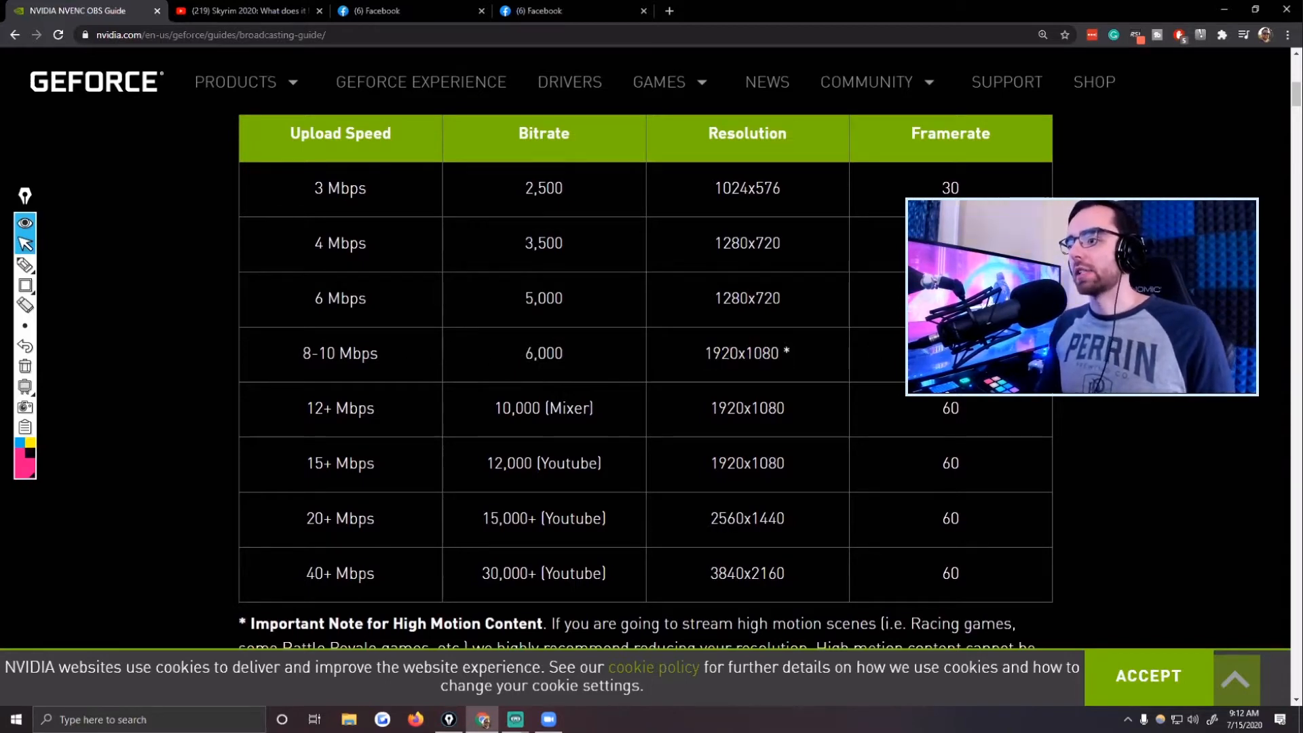
pyautogui.moveTo(699, 351); pyautogui.dragTo(800, 353)
pyautogui.click(871, 351)
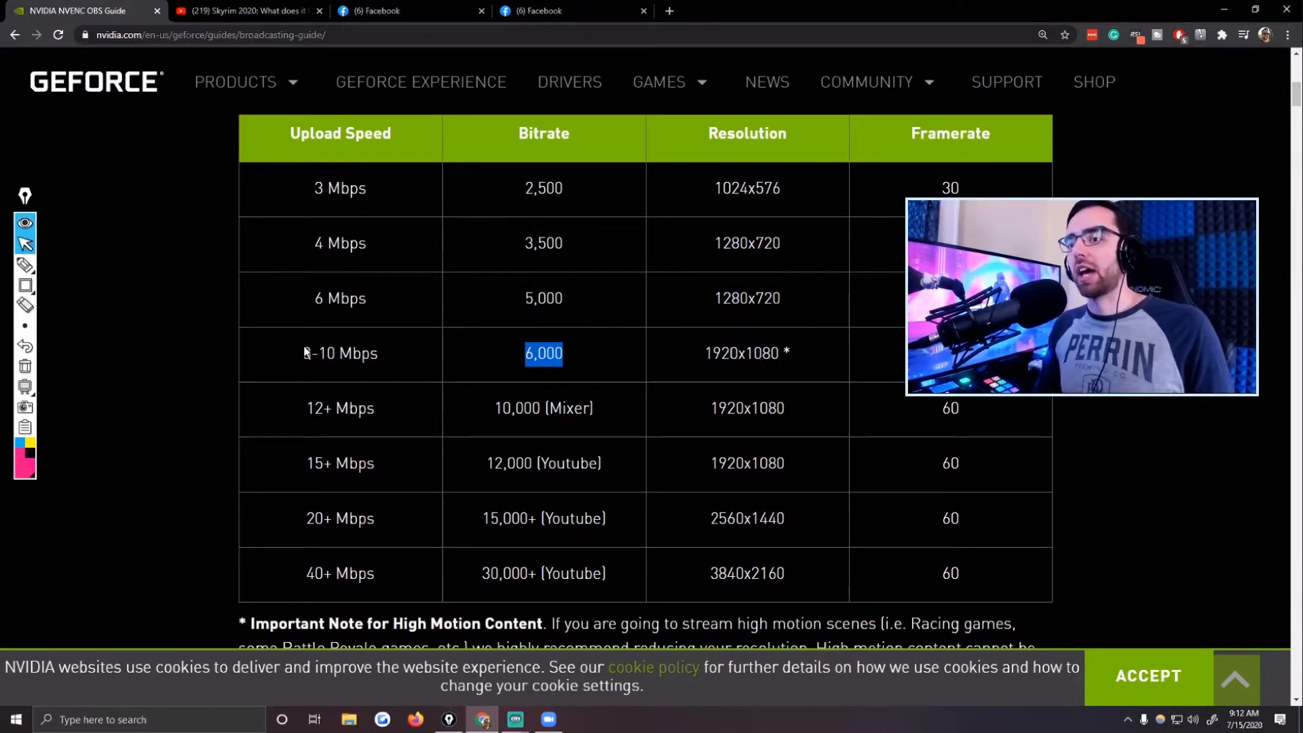
pyautogui.moveTo(303, 353); pyautogui.dragTo(354, 354)
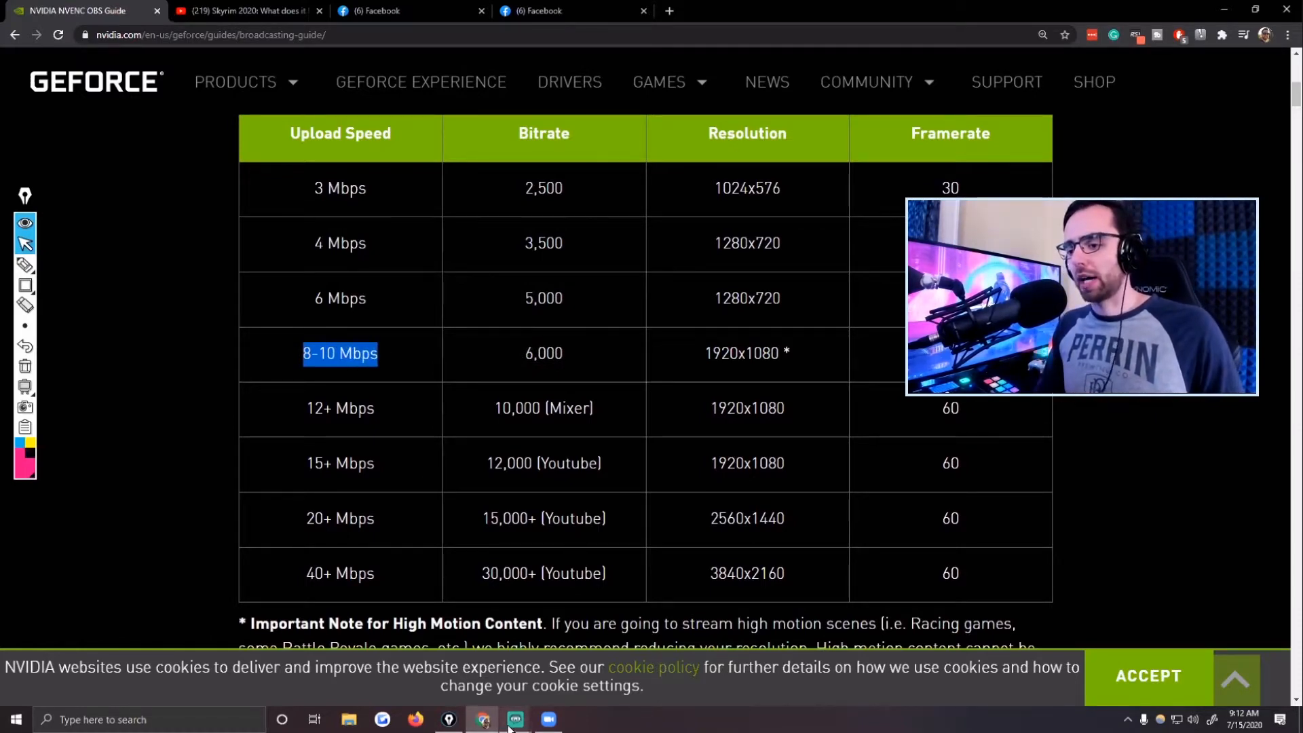
# Return to the Streamlabs OBS Output settings and review the keyframe interval and Max B-frames values.
pyautogui.moveTo(516, 720)
pyautogui.click(561, 685)
pyautogui.click(548, 365)
pyautogui.moveTo(525, 370); pyautogui.dragTo(503, 372)
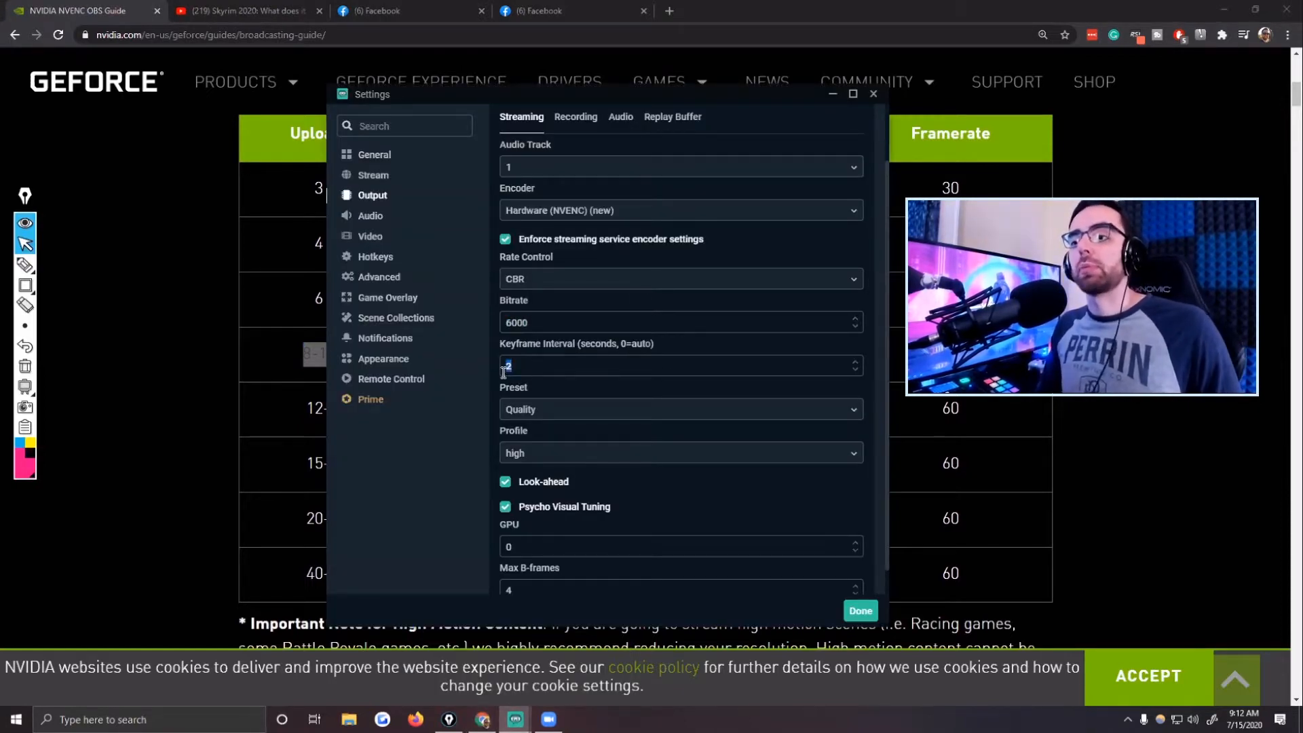
pyautogui.click(549, 366)
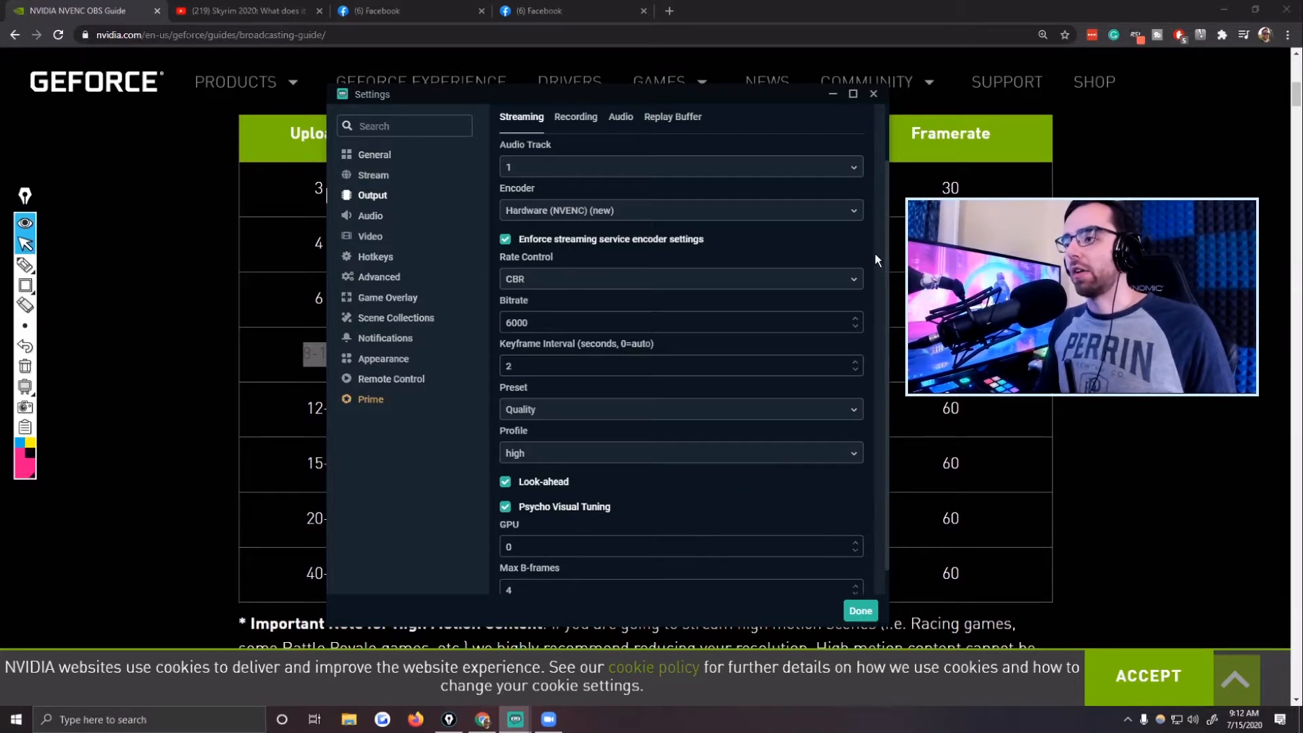
pyautogui.scroll(-1, 754, 444)
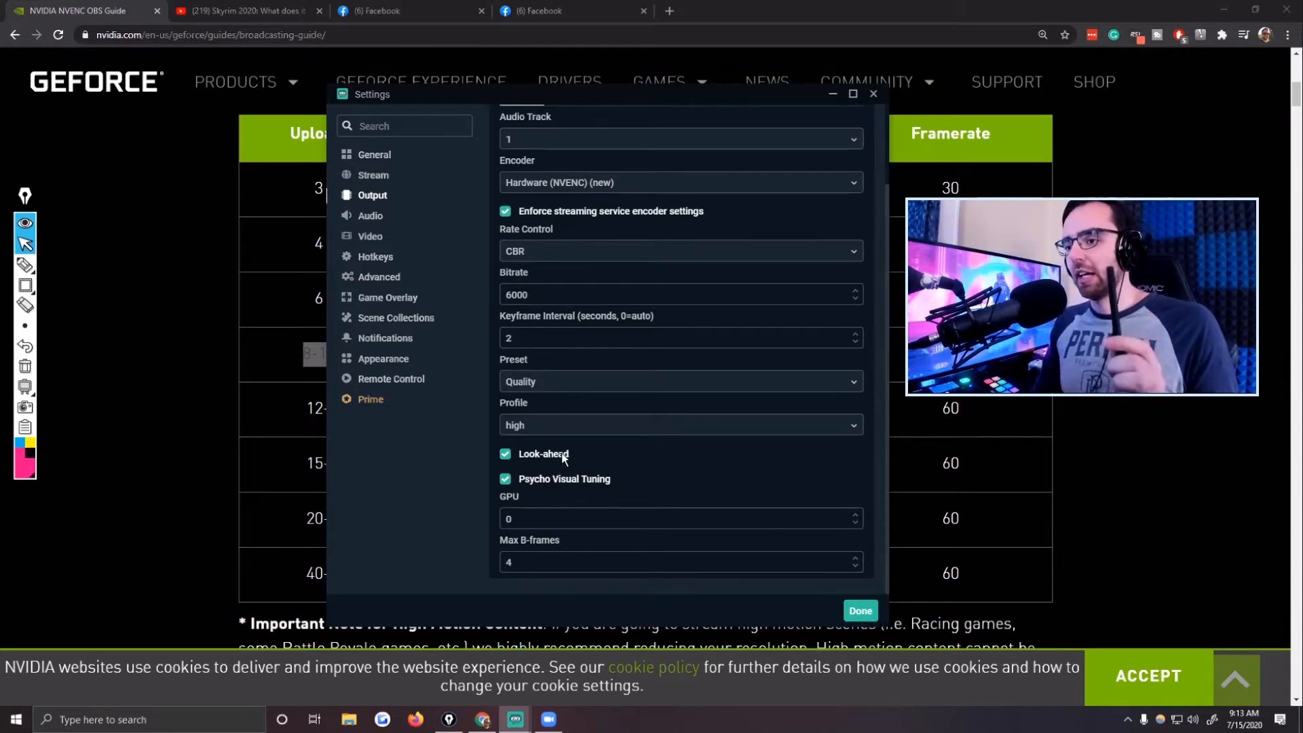
pyautogui.moveTo(533, 564); pyautogui.dragTo(497, 569)
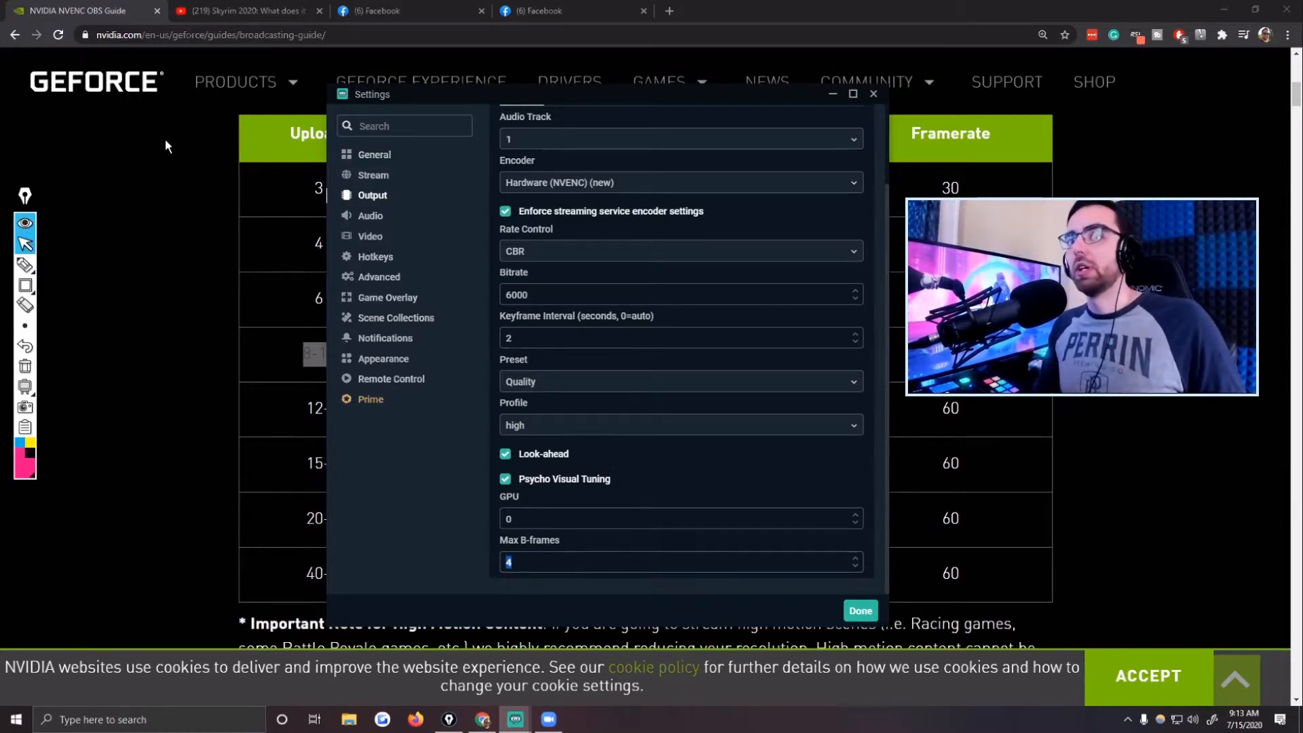
# Look up the recommended output settings in the NVIDIA guide in Chrome, and return to the Streamlabs OBS settings.
pyautogui.click(100, 11)
pyautogui.moveTo(230, 101)
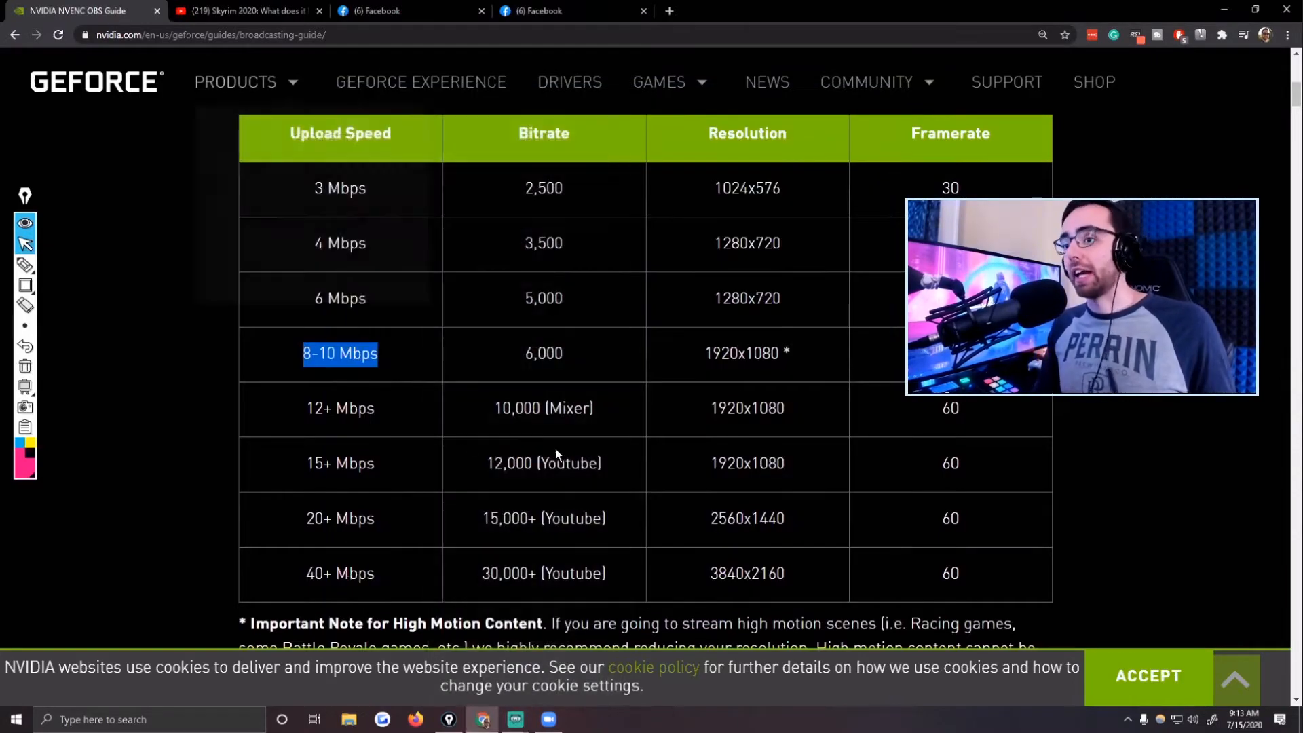
pyautogui.scroll(-7, 683, 353)
pyautogui.scroll(-20, 683, 352)
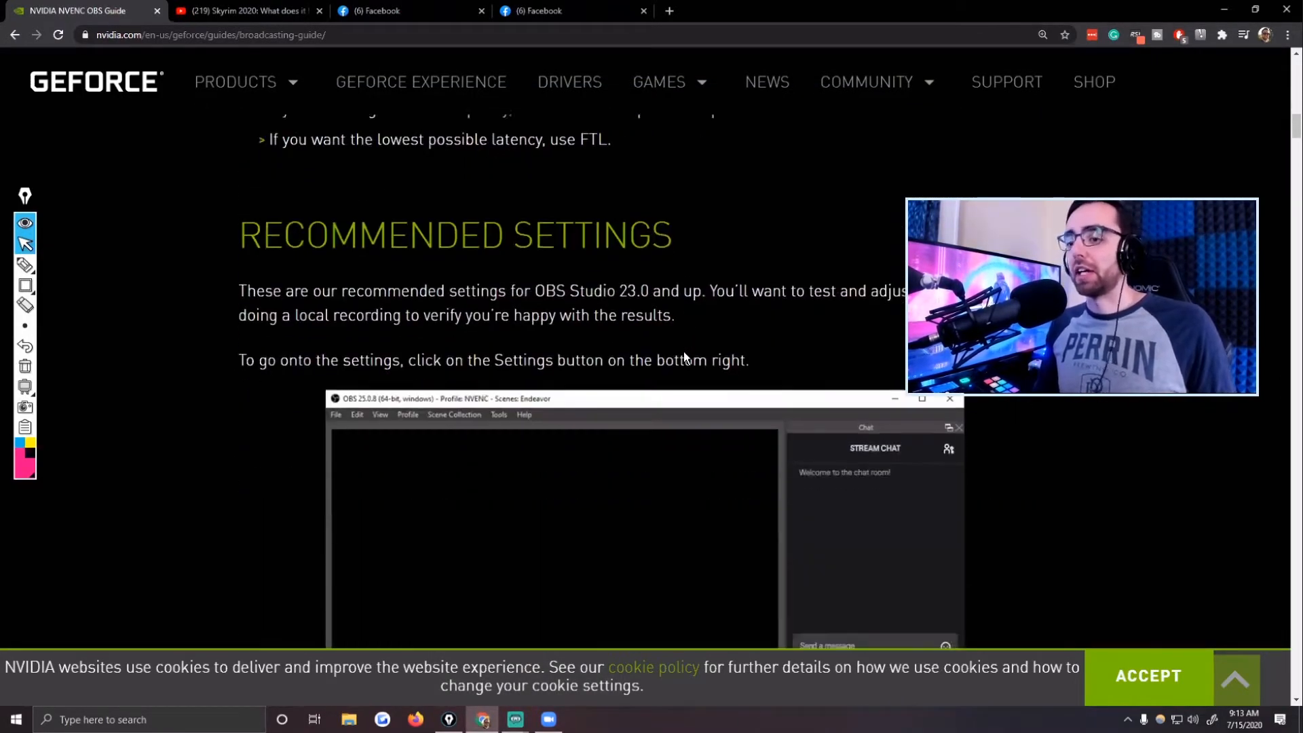
pyautogui.scroll(-20, 695, 348)
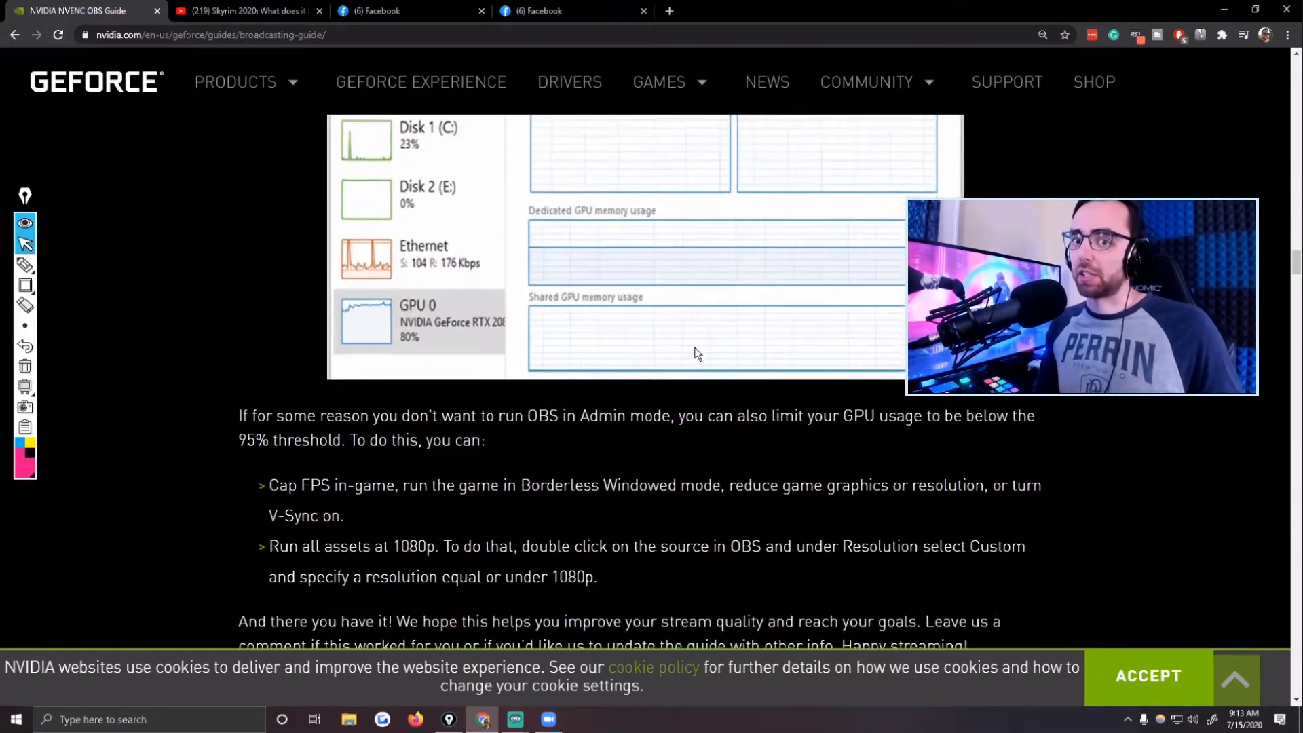
pyautogui.scroll(20, 697, 353)
pyautogui.scroll(-5, 697, 353)
pyautogui.moveTo(515, 718)
pyautogui.click(575, 680)
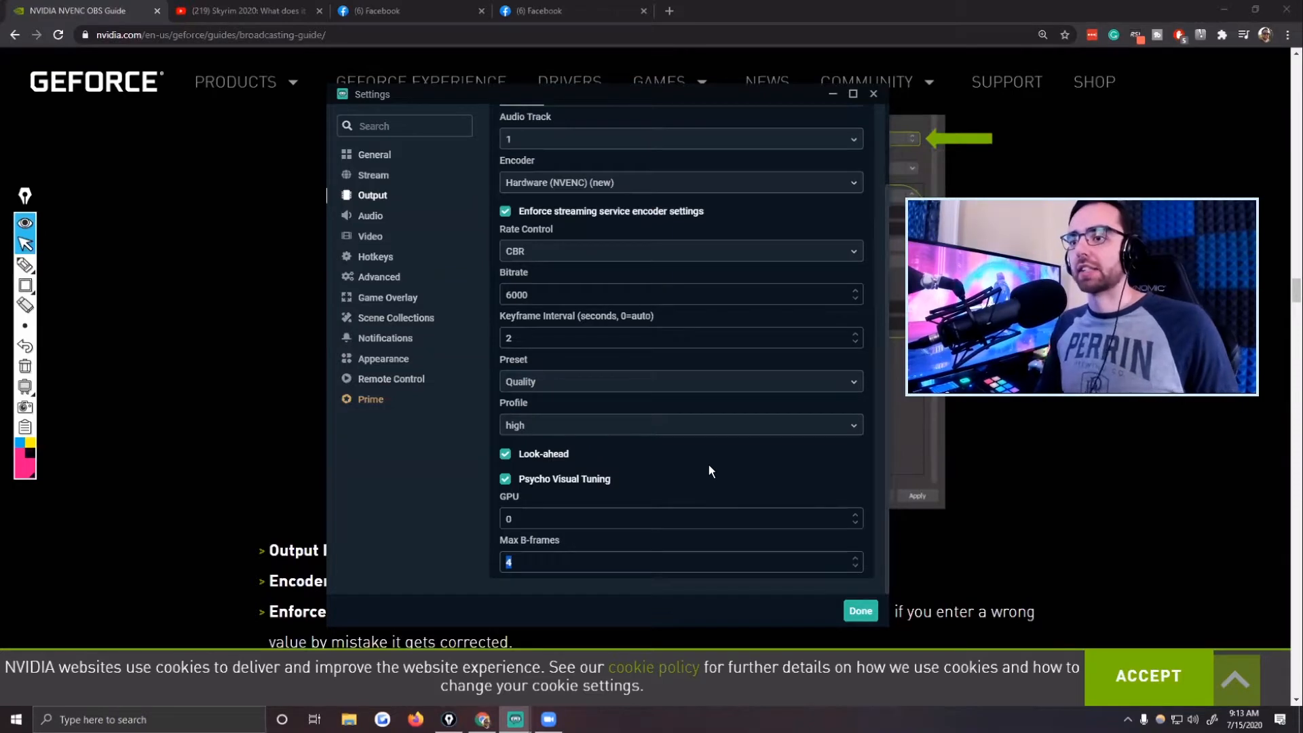
# Check the Video settings, and turn off Enforce streaming service encoder settings in the streaming output options.
pyautogui.click(372, 239)
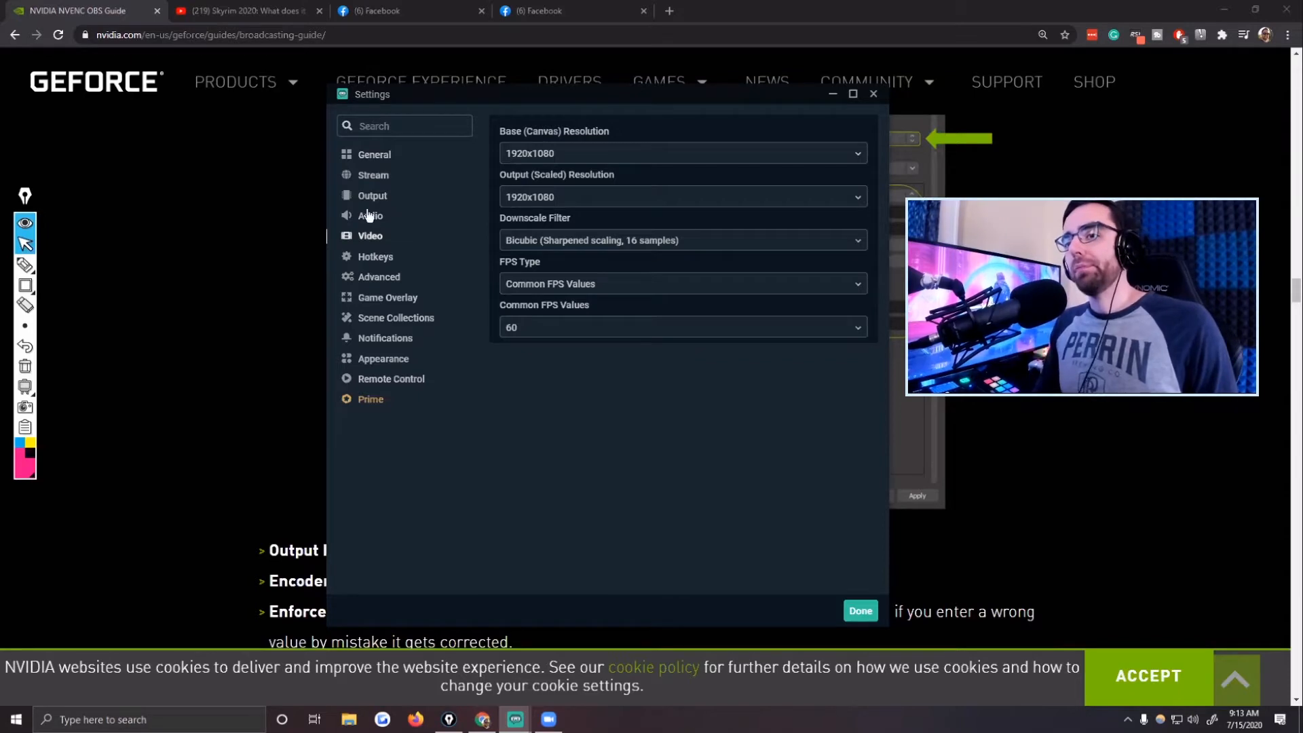
pyautogui.click(392, 197)
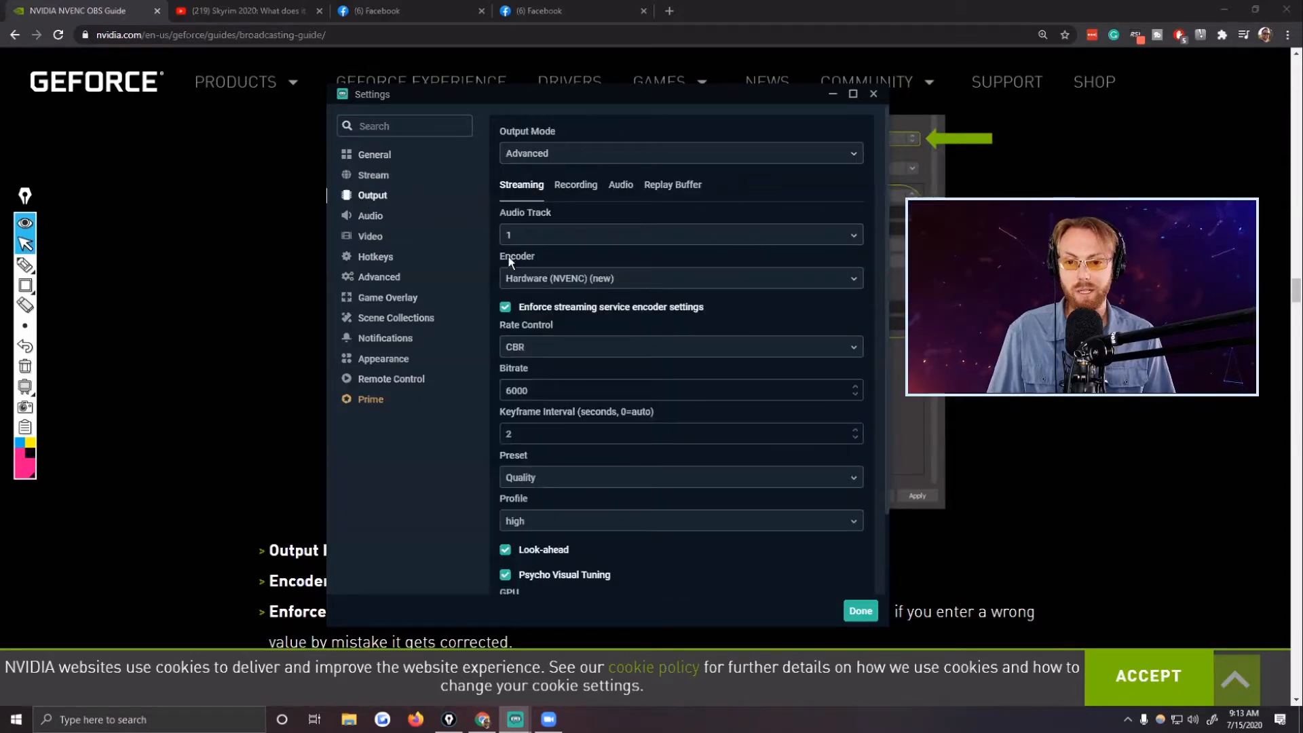
pyautogui.scroll(-2, 624, 390)
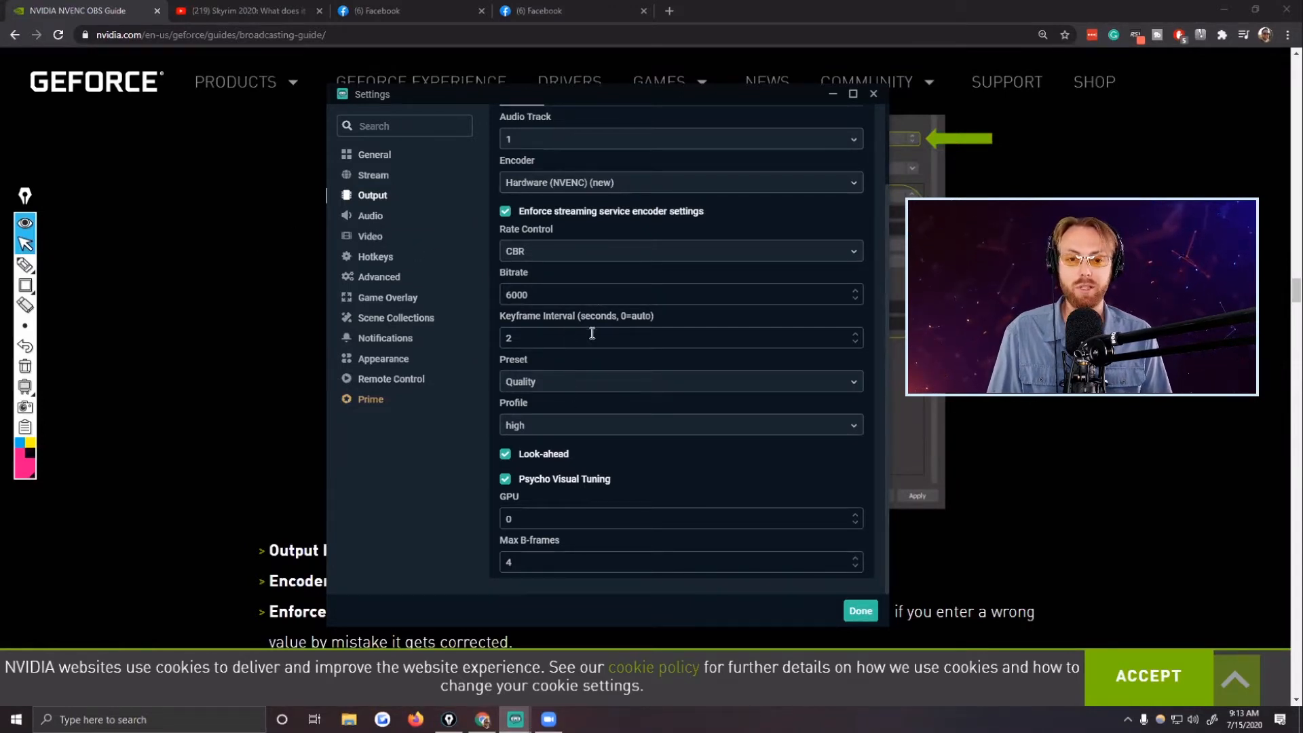
pyautogui.scroll(1, 590, 336)
pyautogui.click(505, 279)
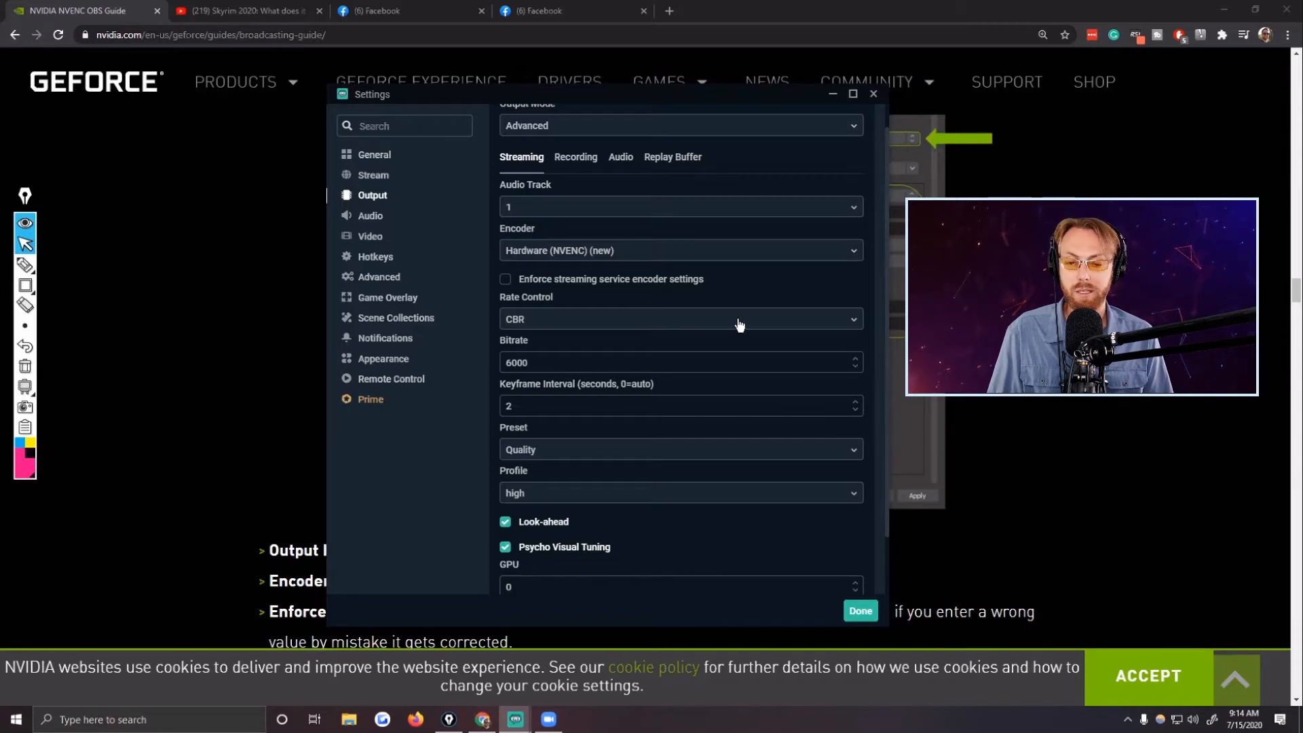
# Annotate the Enforce streaming service encoder settings option with a pink arrow, strikethrough and cross, and clear the drawing.
pyautogui.moveTo(34, 268)
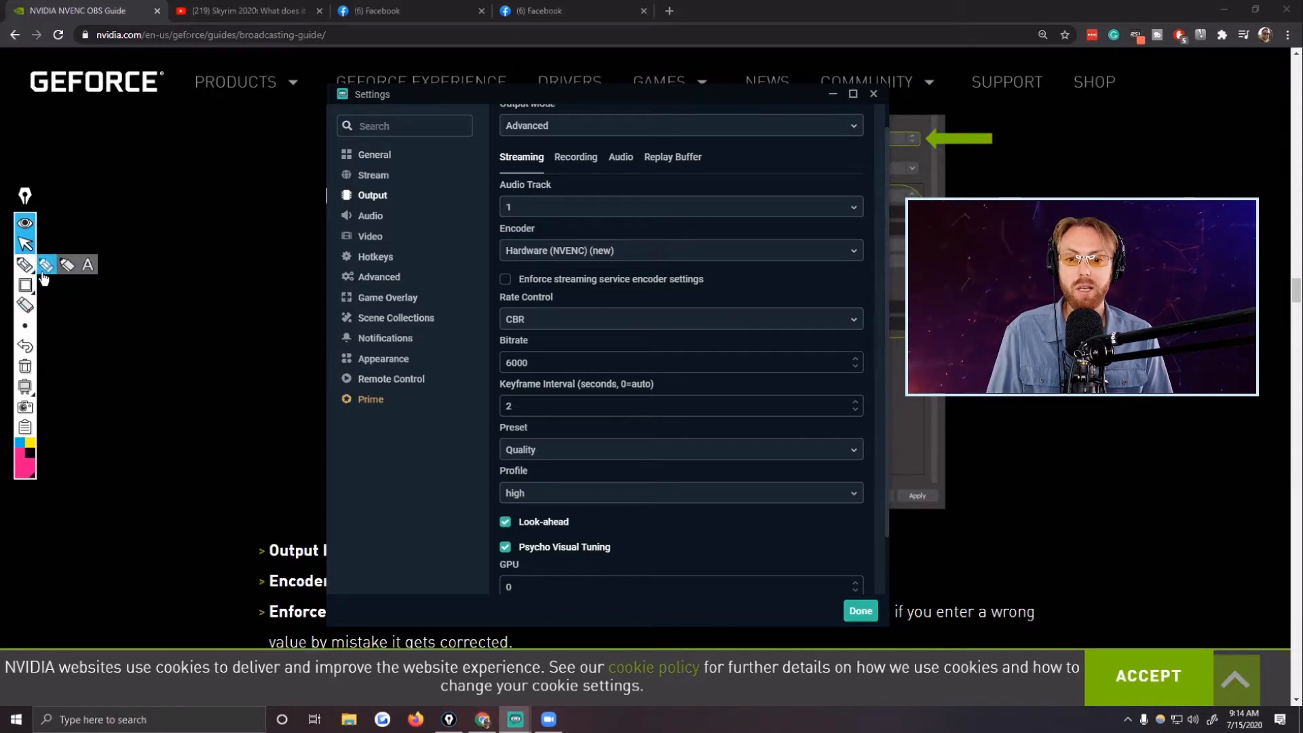
pyautogui.click(107, 285)
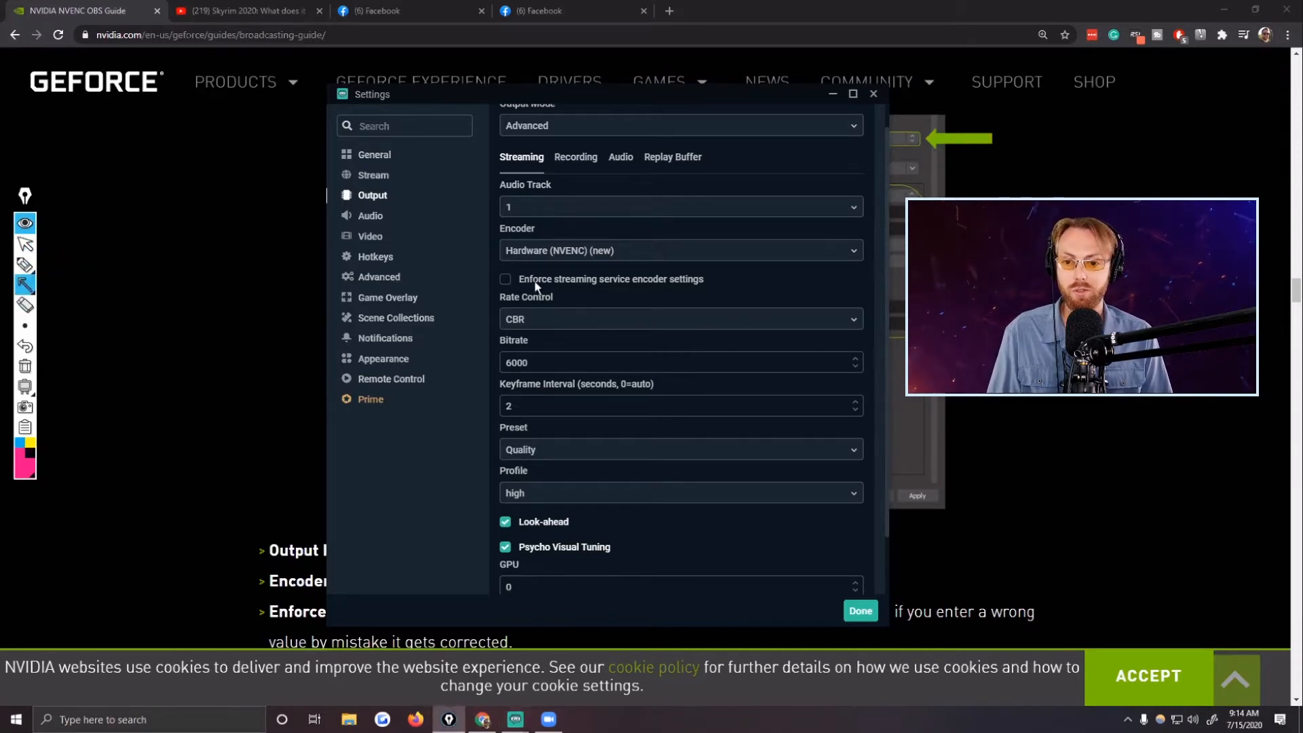
pyautogui.moveTo(848, 278); pyautogui.dragTo(711, 279)
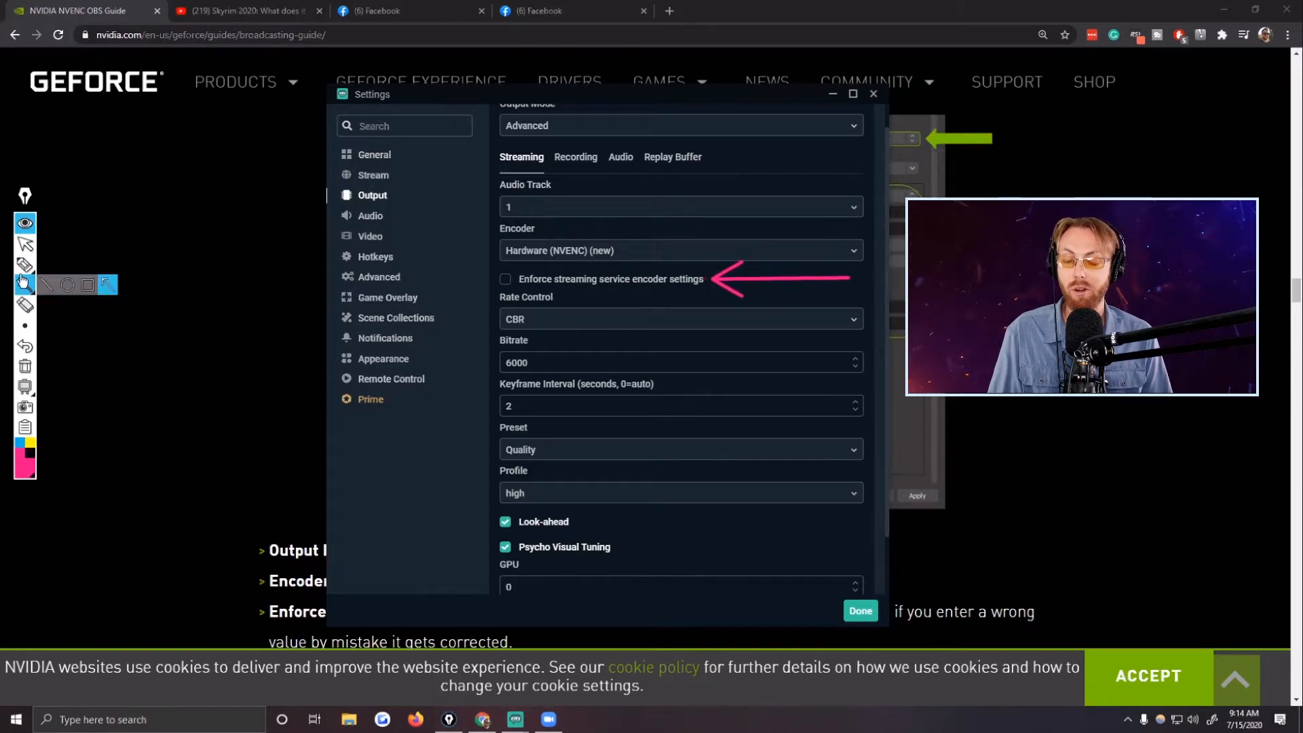
pyautogui.click(46, 285)
pyautogui.moveTo(517, 277); pyautogui.dragTo(700, 278)
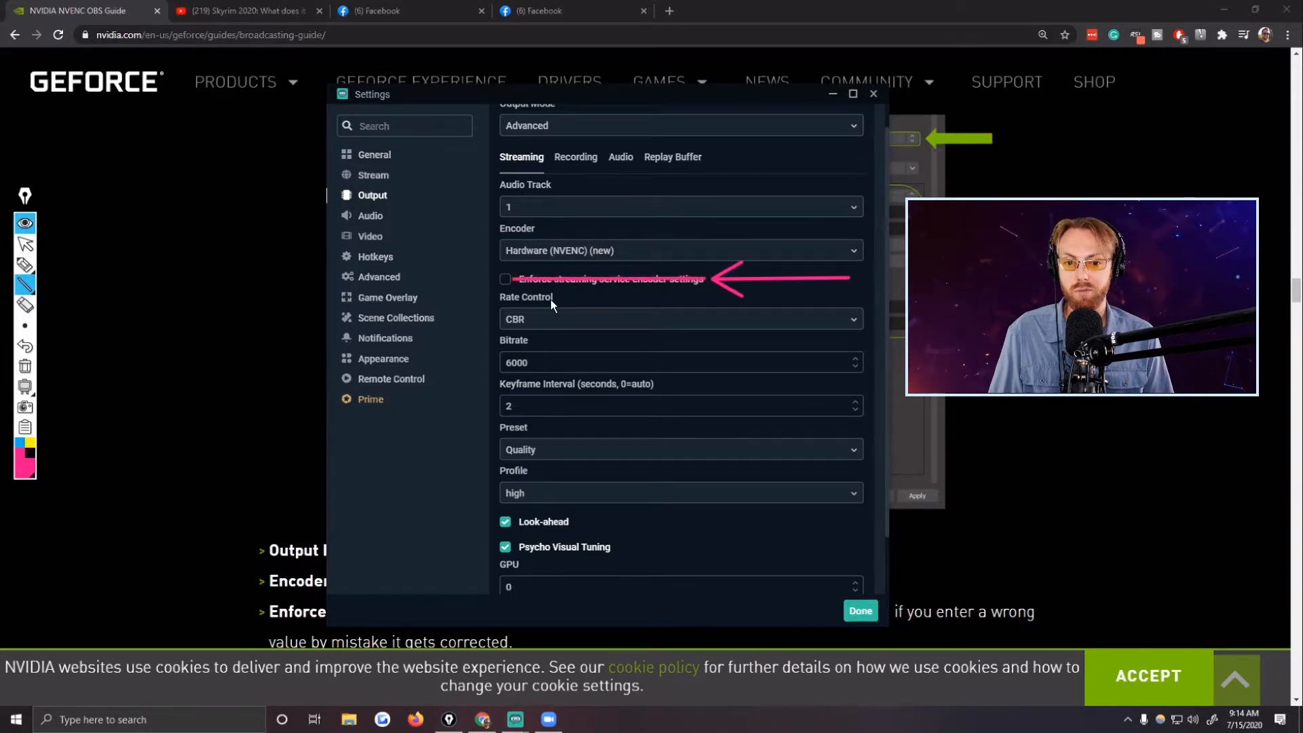
pyautogui.click(25, 265)
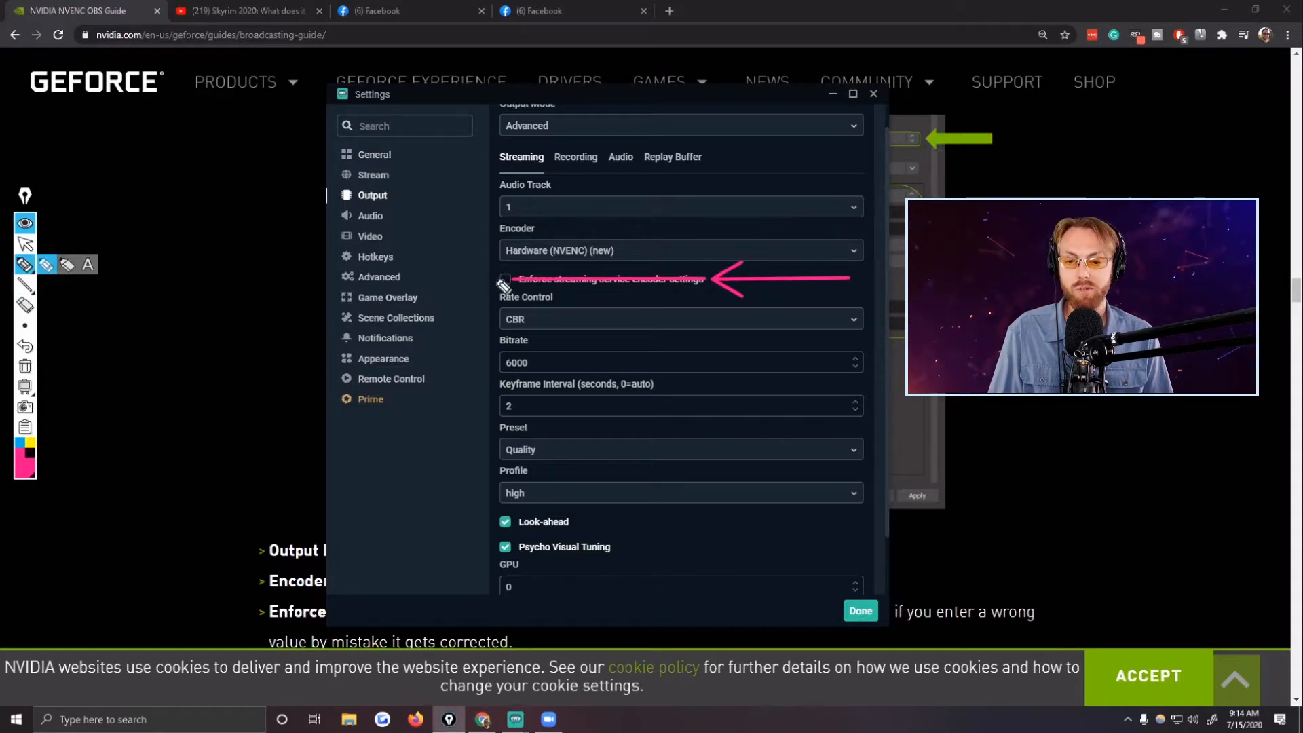
pyautogui.moveTo(507, 267); pyautogui.dragTo(510, 285)
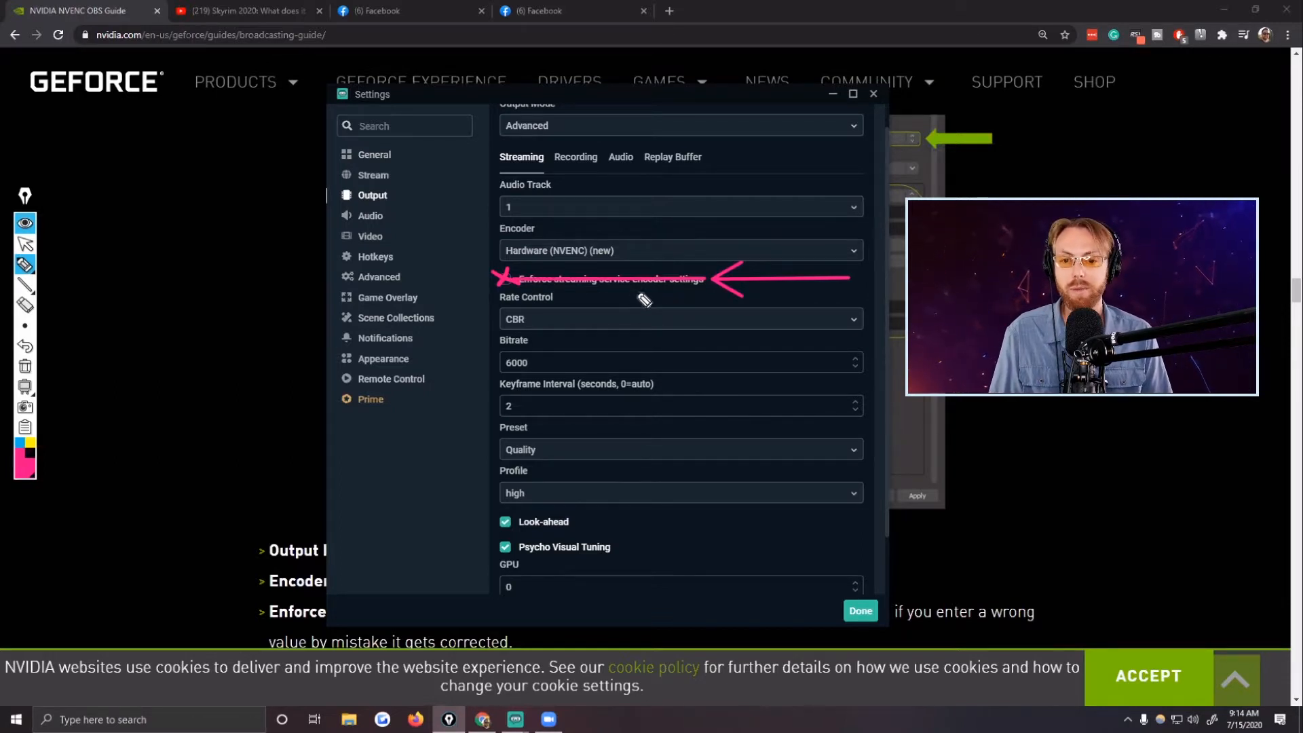
pyautogui.click(24, 367)
pyautogui.click(25, 244)
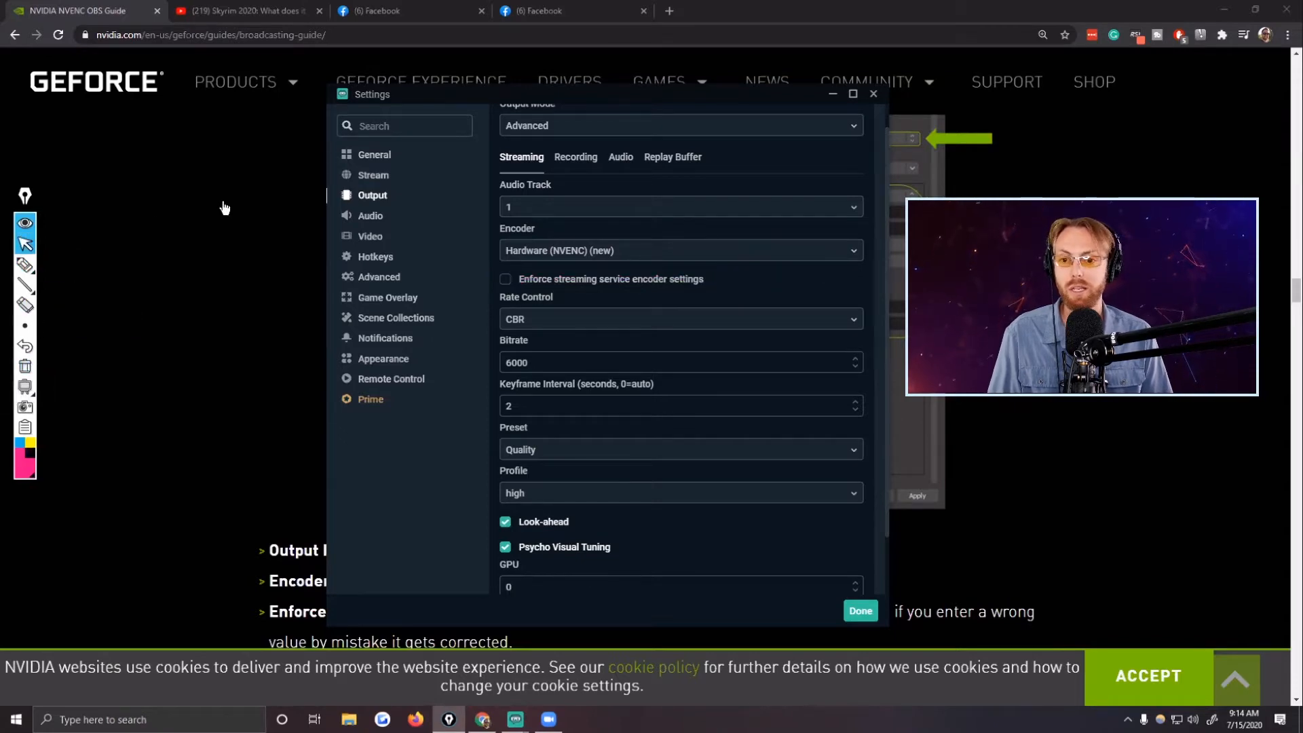
# Set the audio bitrate of Track 1 to 320 in the Output audio settings.
pyautogui.click(372, 216)
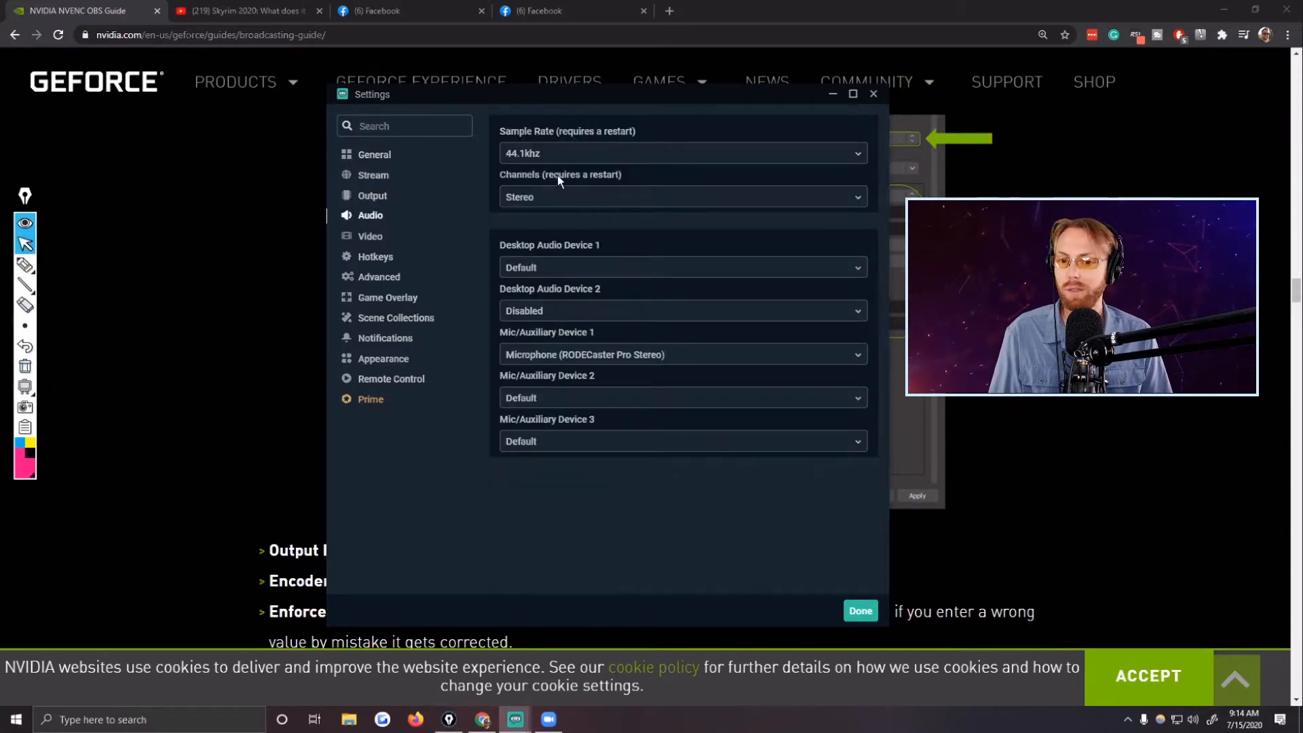
pyautogui.click(374, 198)
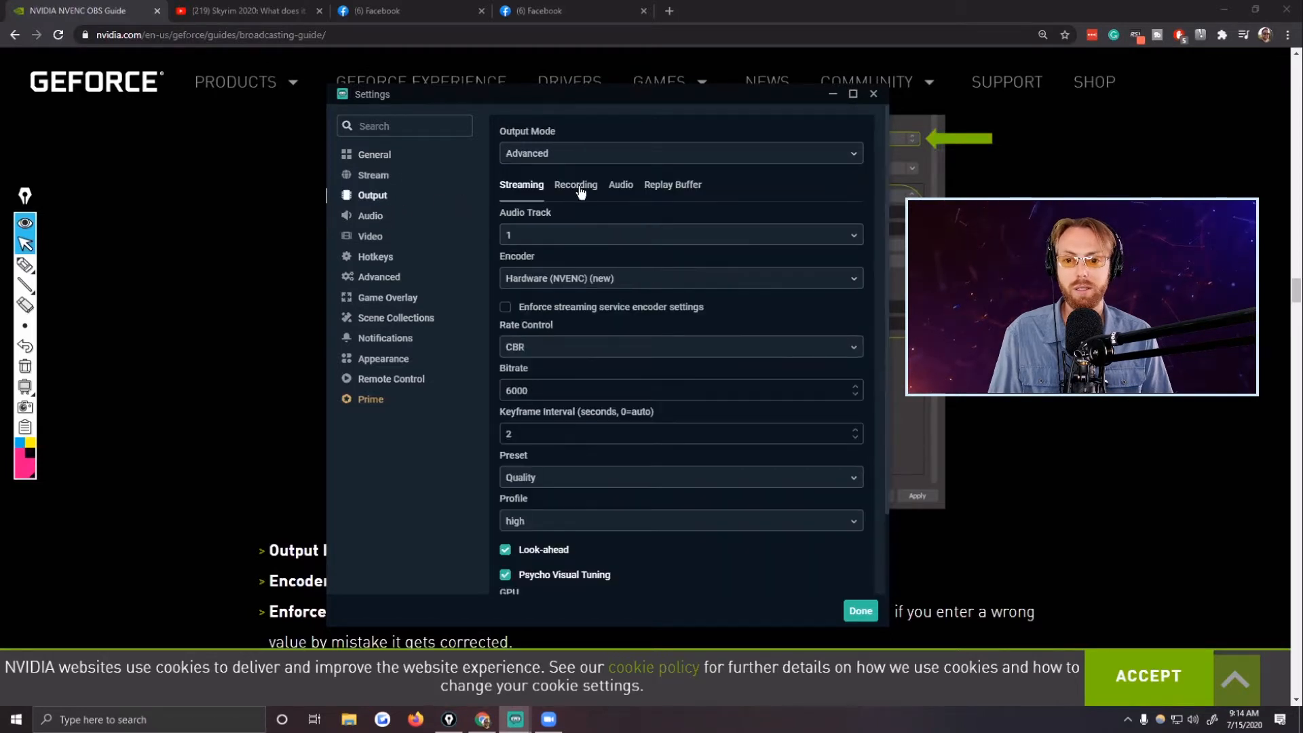
pyautogui.click(621, 185)
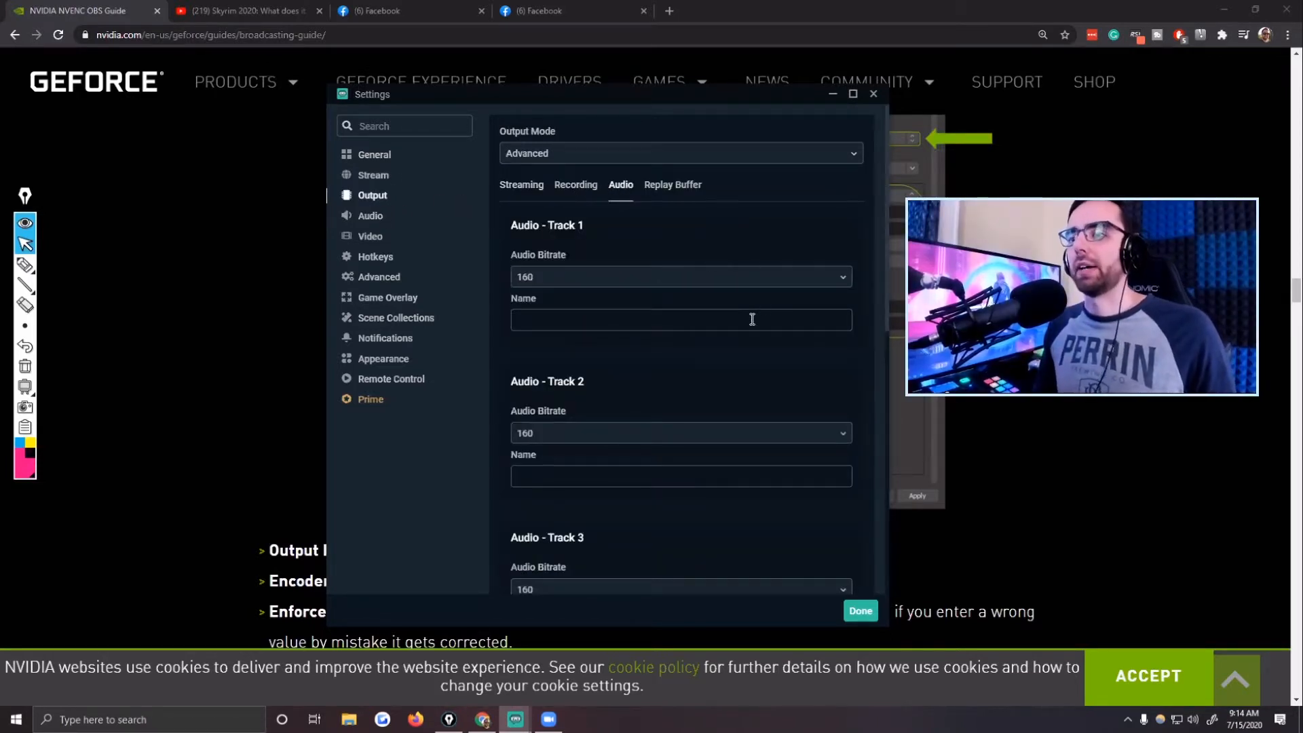
pyautogui.click(620, 278)
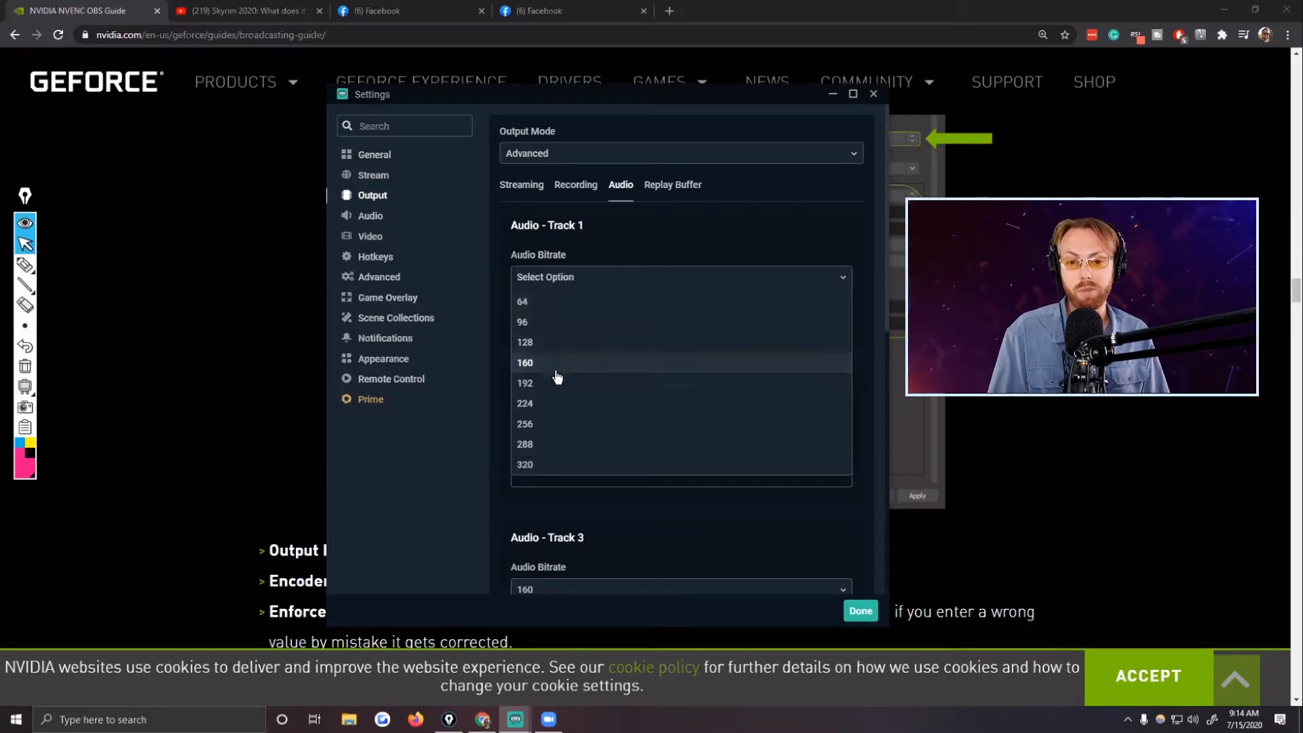
pyautogui.click(538, 465)
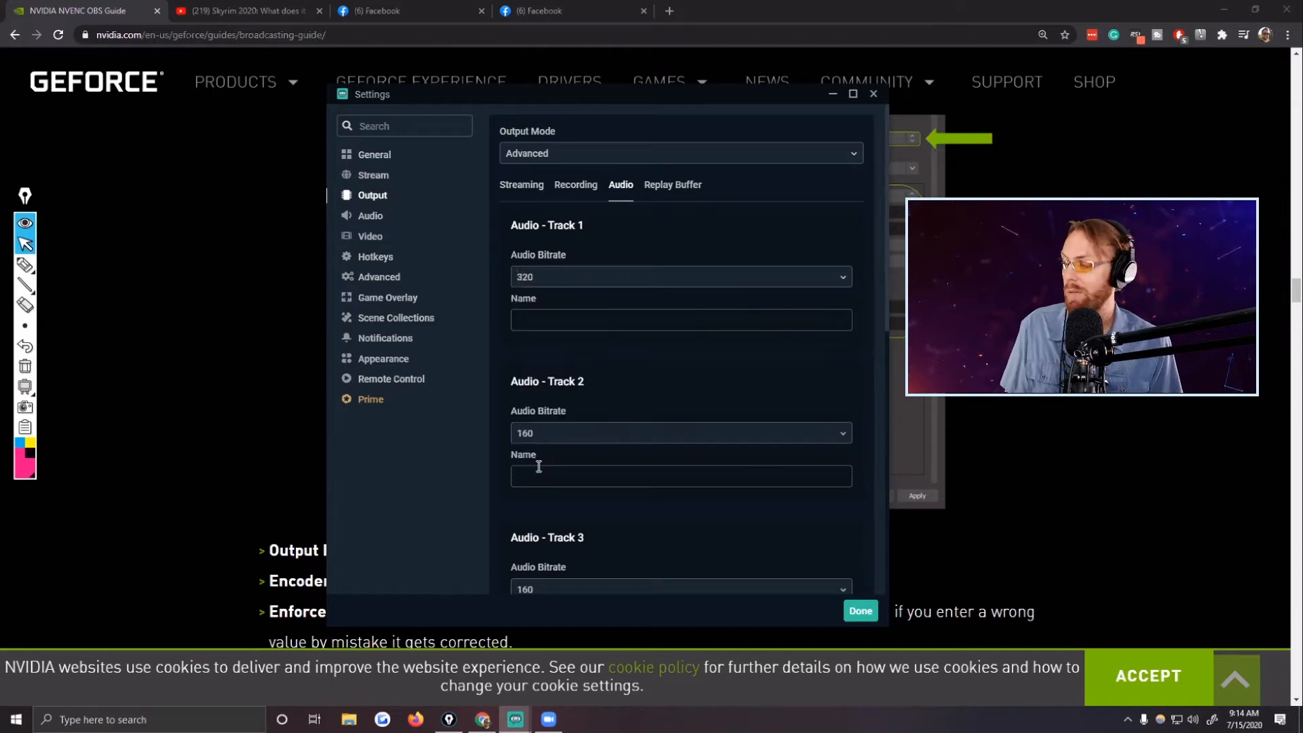
# Set the audio bitrate of Tracks 2 and 3 to 320.
pyautogui.click(560, 434)
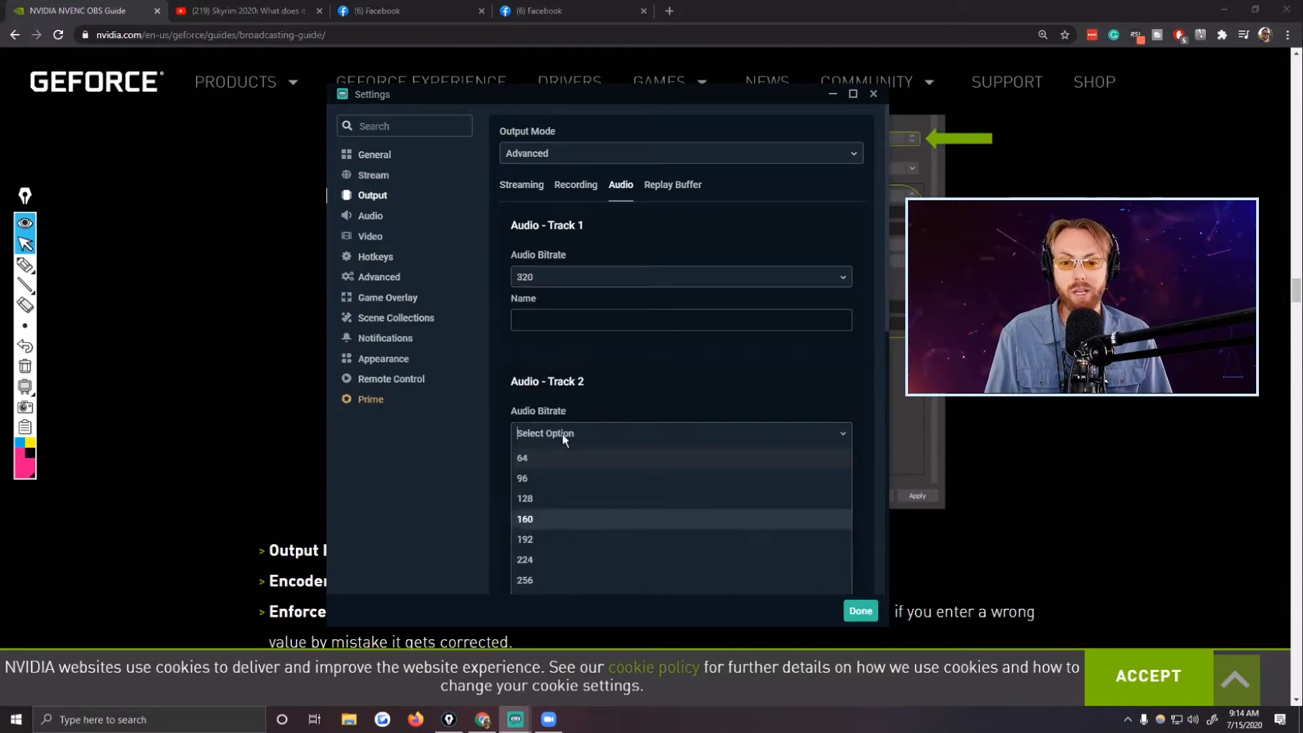
pyautogui.scroll(-2, 577, 506)
pyautogui.click(552, 485)
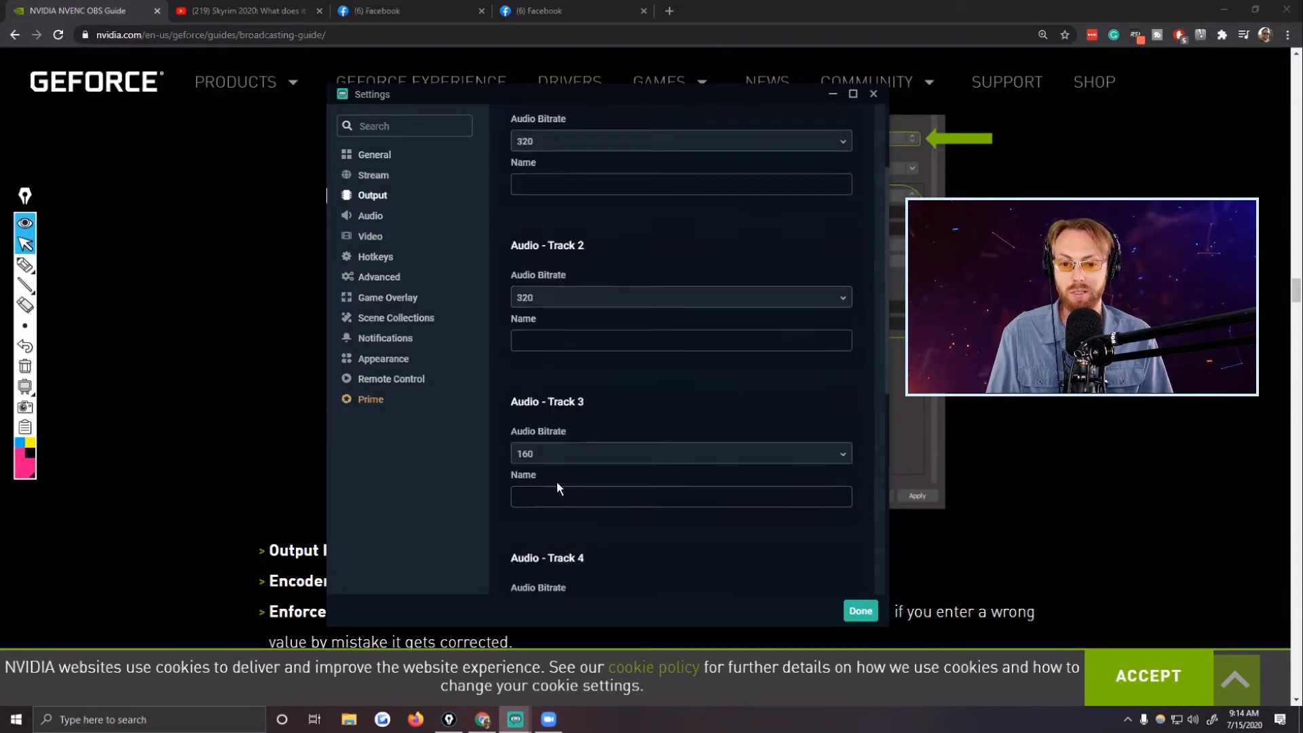
pyautogui.click(630, 453)
pyautogui.scroll(-3, 607, 468)
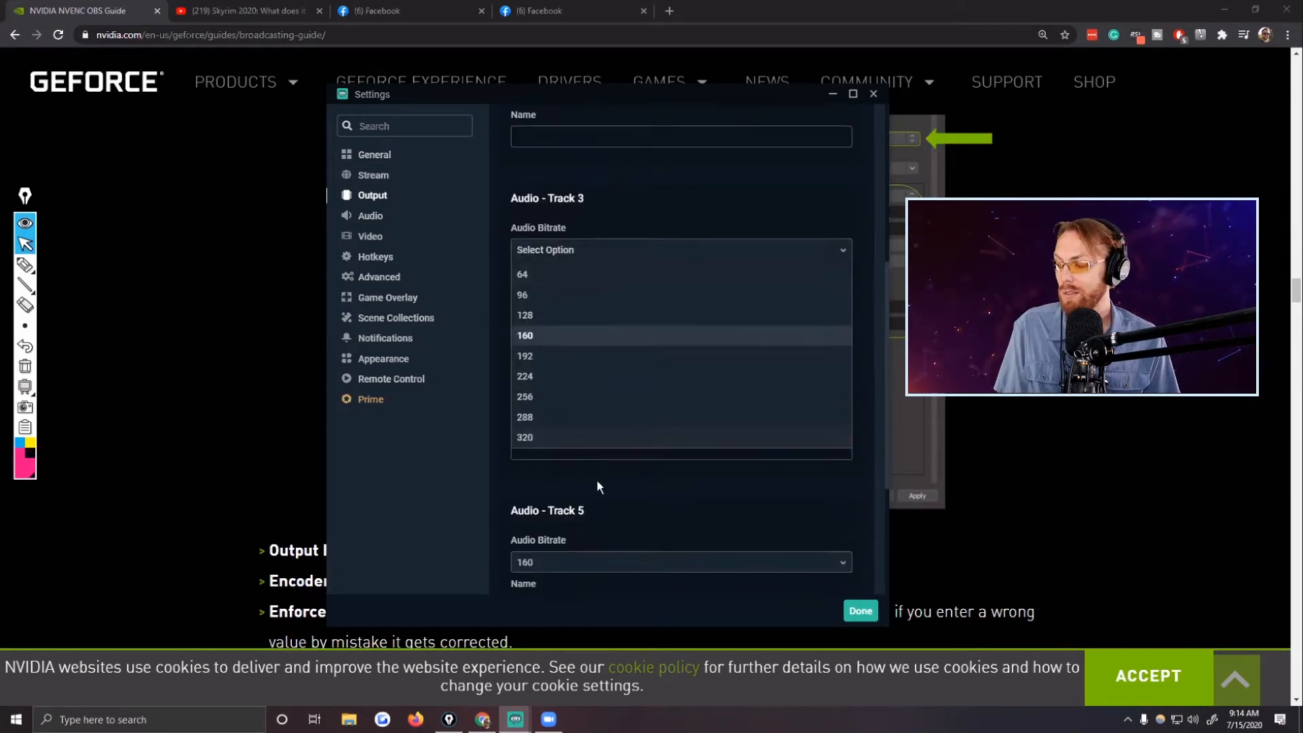
pyautogui.click(561, 441)
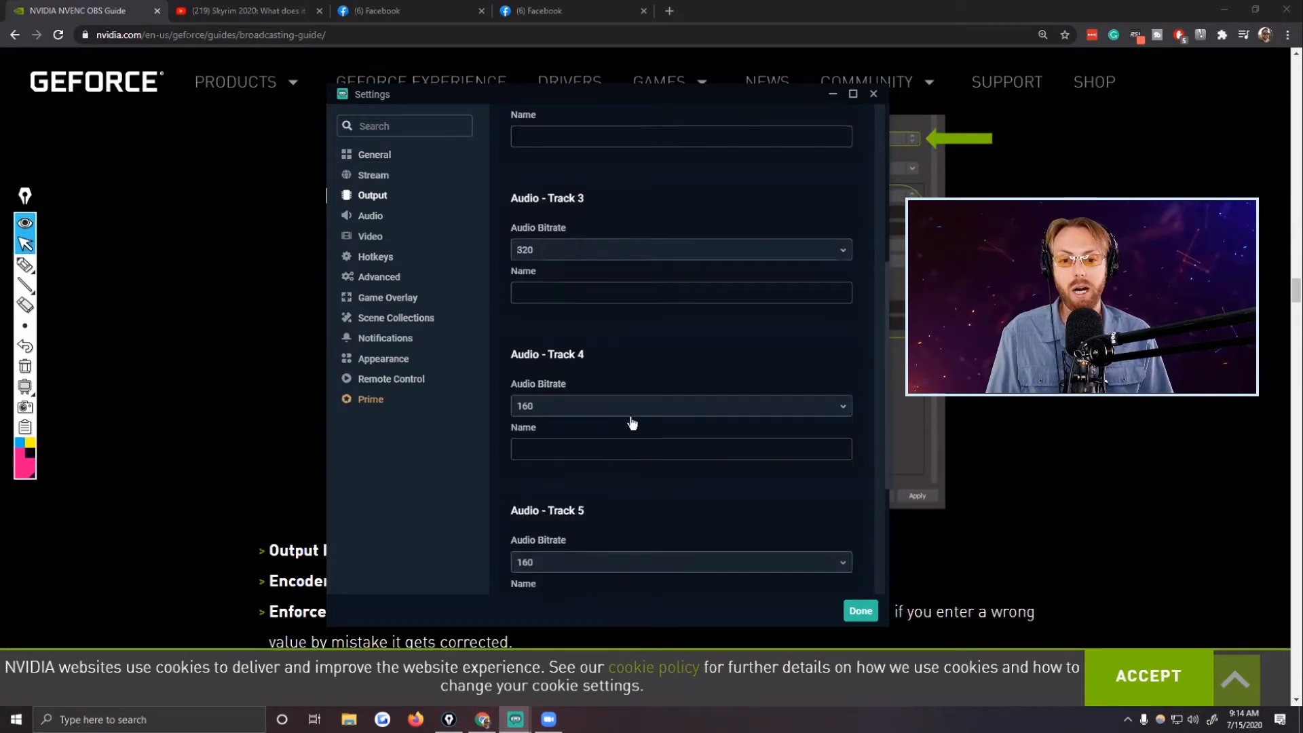
# Set the audio bitrate of Tracks 4, 5 and 6 to 320.
pyautogui.click(626, 409)
pyautogui.scroll(-2, 553, 516)
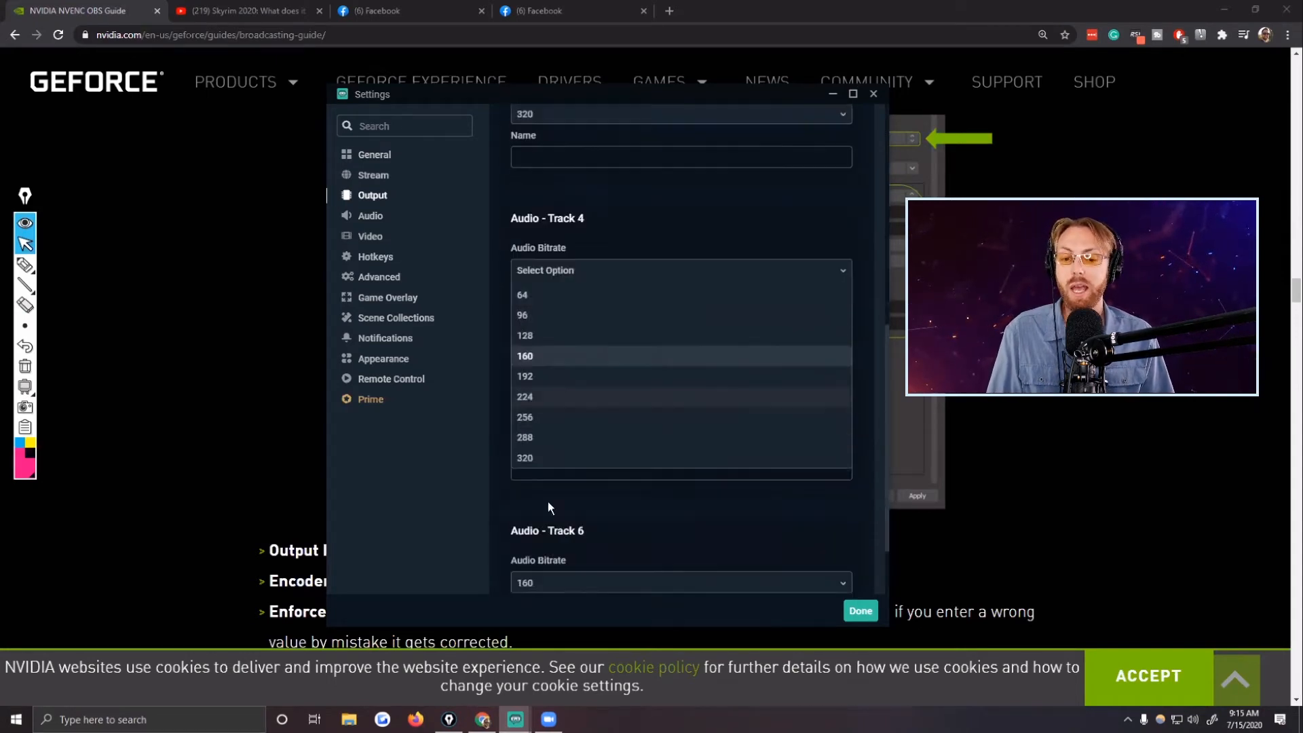
pyautogui.click(543, 456)
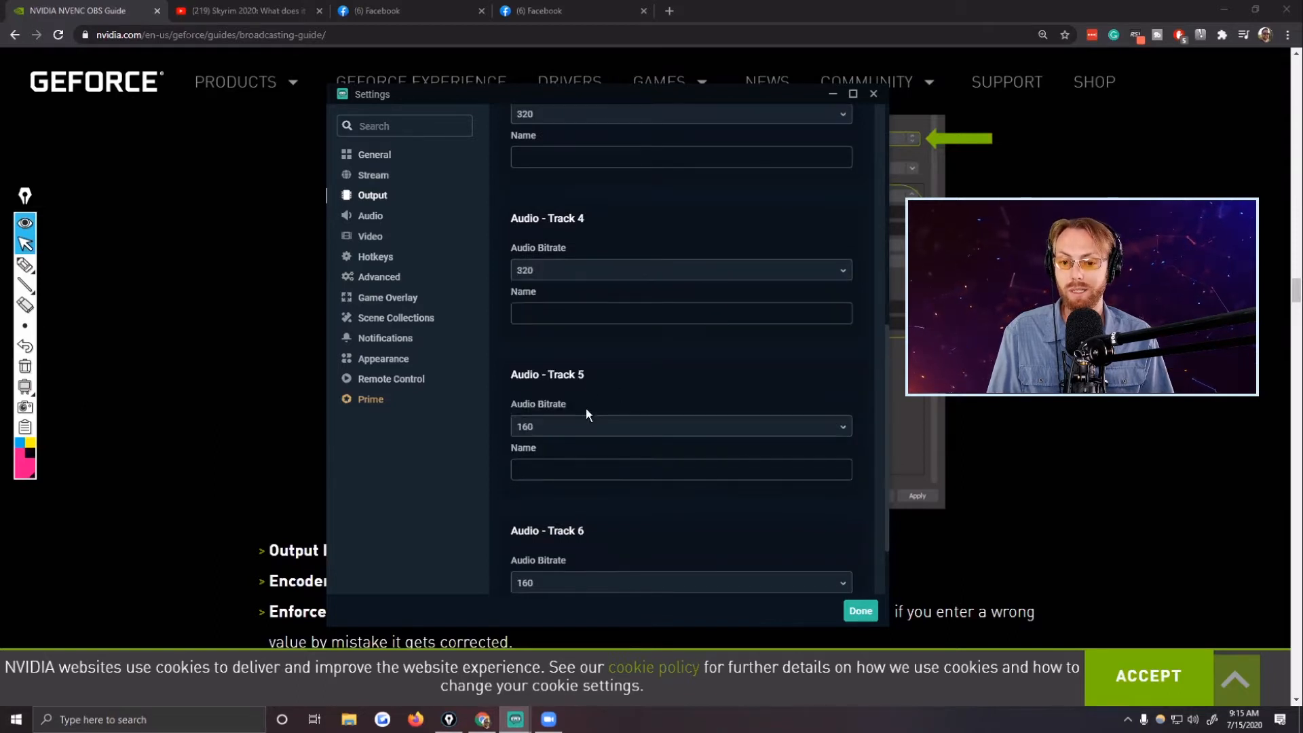
pyautogui.click(570, 427)
pyautogui.scroll(-1, 546, 506)
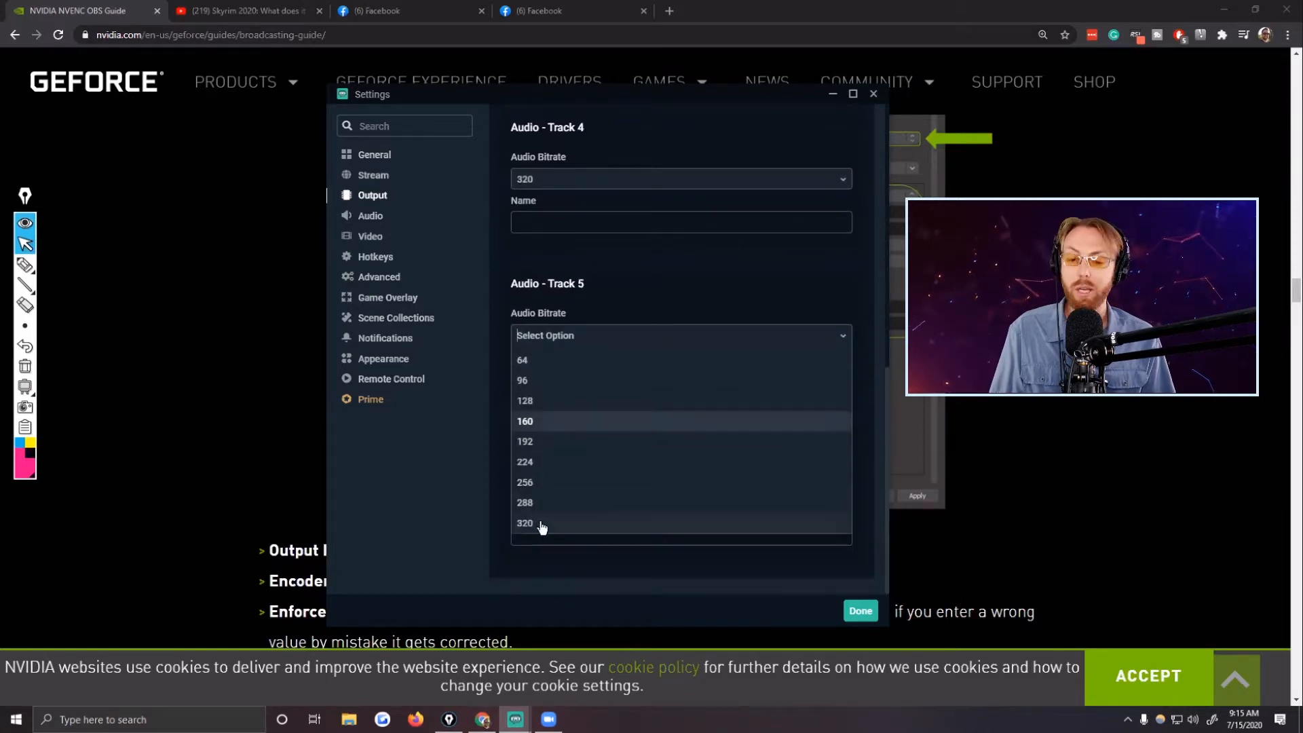
pyautogui.click(535, 523)
pyautogui.click(547, 494)
pyautogui.scroll(-2, 552, 517)
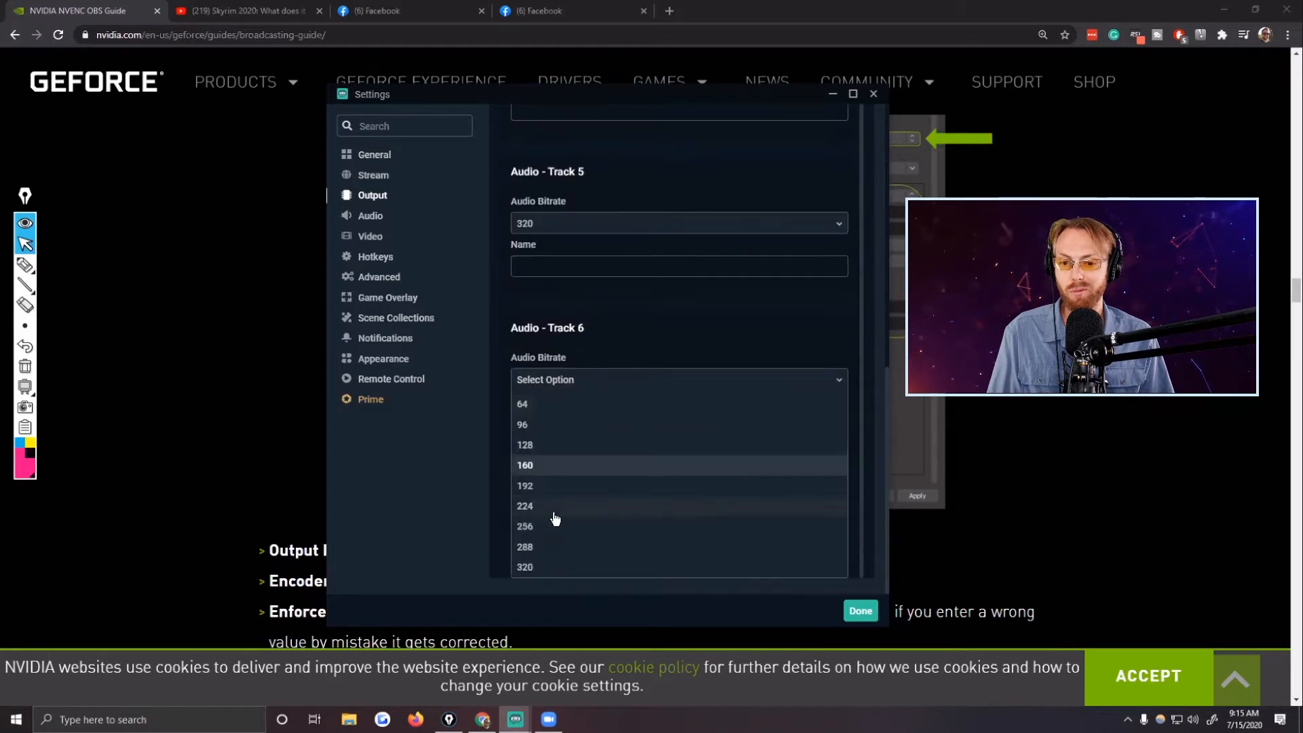
pyautogui.click(538, 573)
pyautogui.scroll(6, 658, 457)
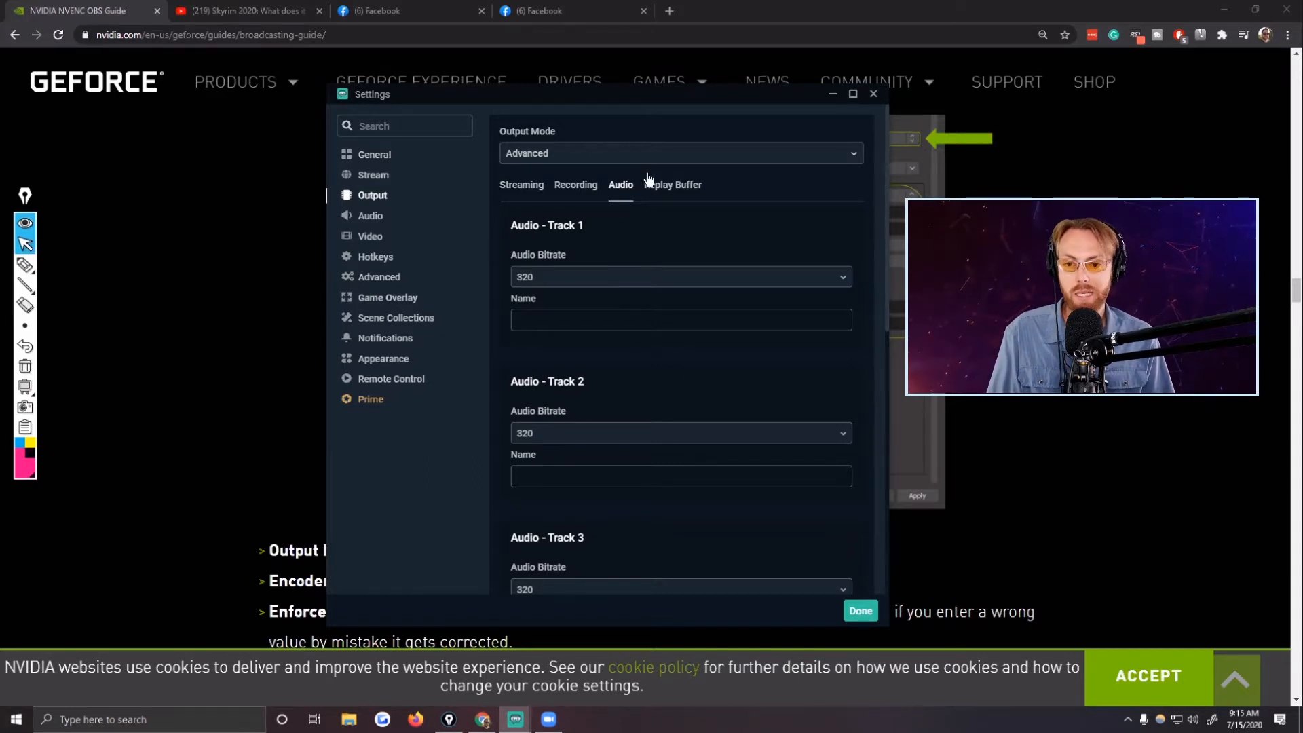
# Return to the streaming output settings and set the encoder preset to Max Quality.
pyautogui.click(532, 187)
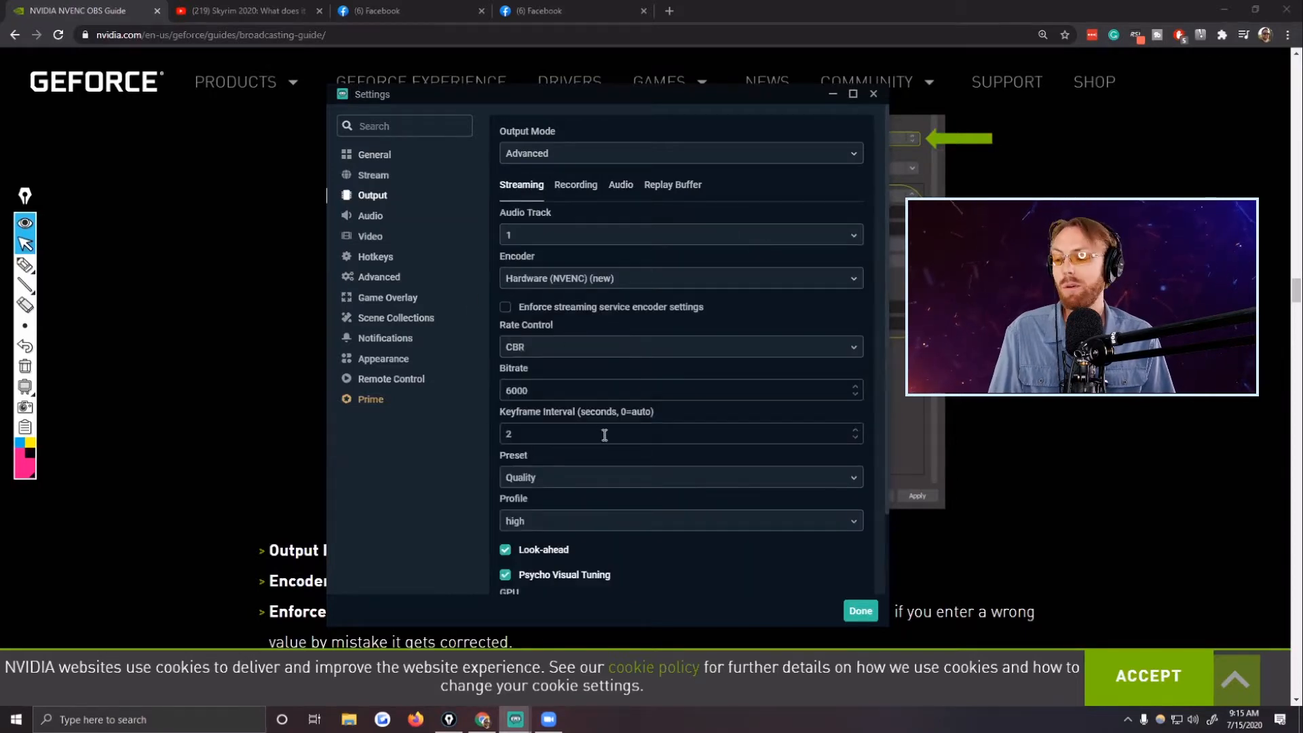
pyautogui.scroll(-3, 605, 434)
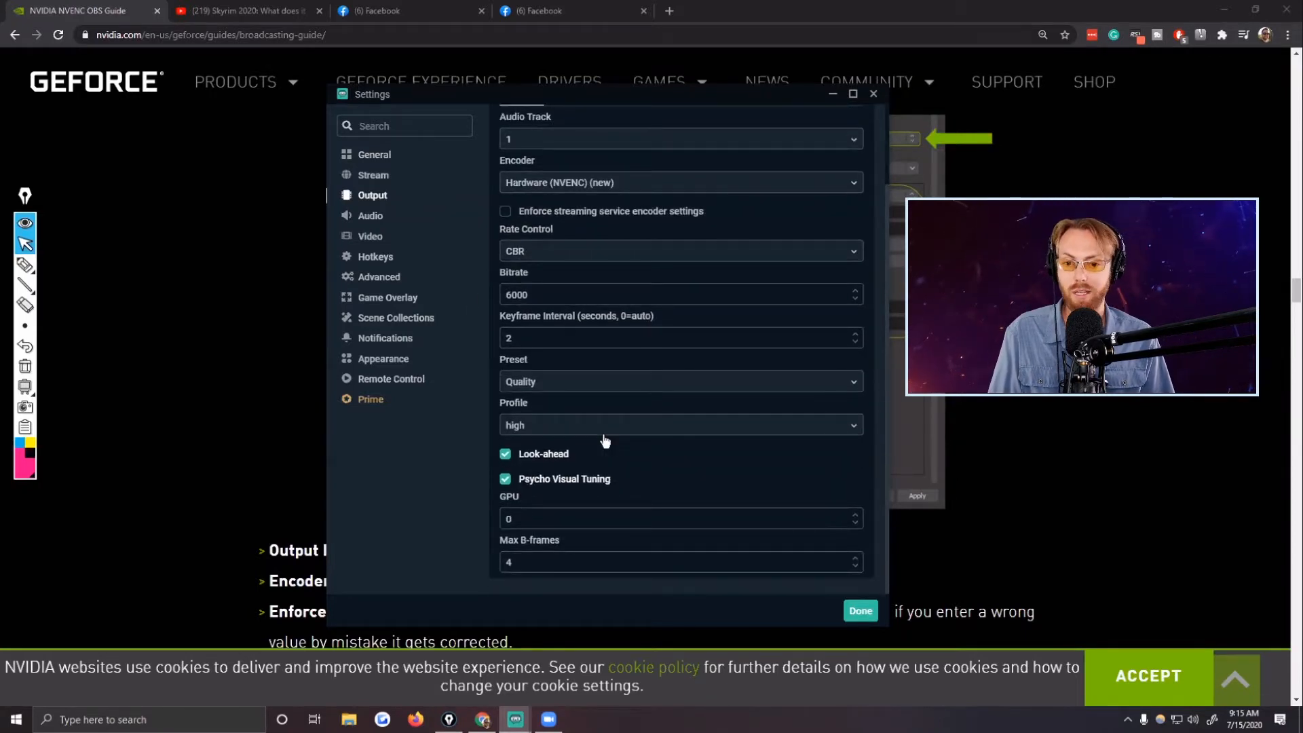
pyautogui.scroll(3, 605, 438)
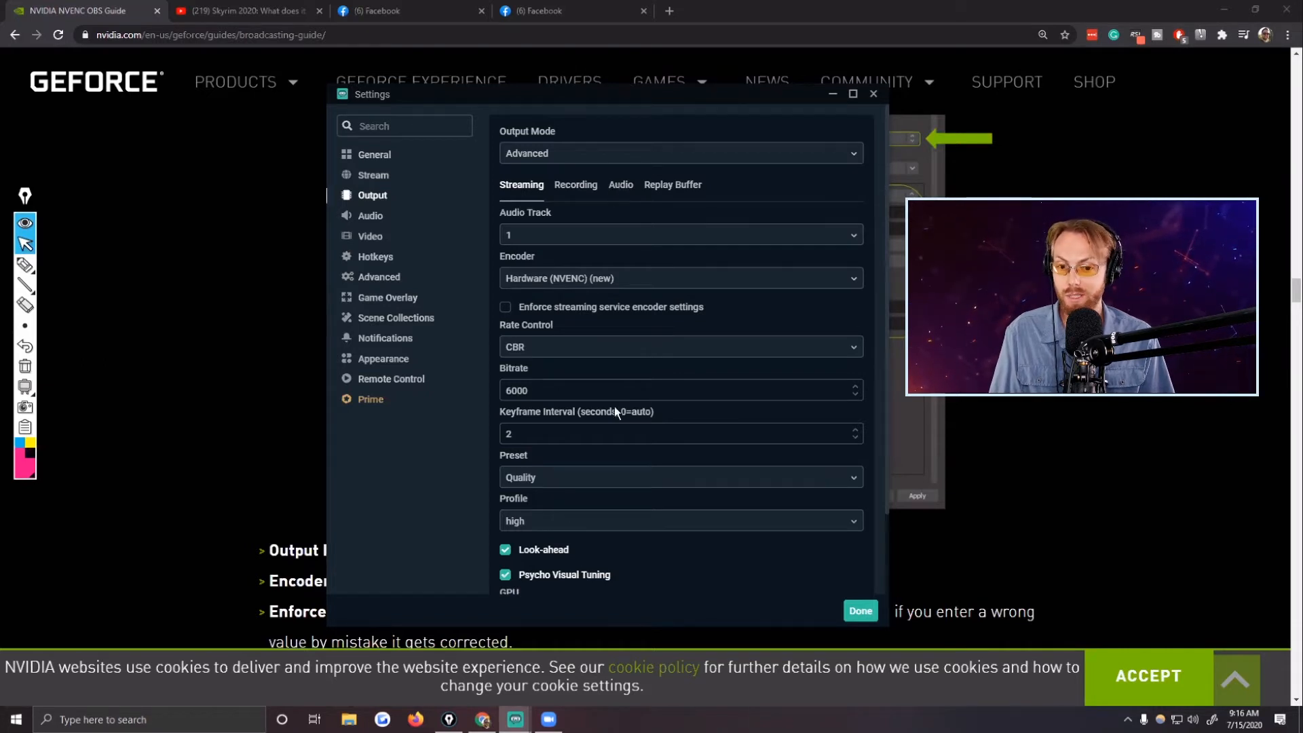
pyautogui.scroll(-2, 599, 400)
pyautogui.click(597, 411)
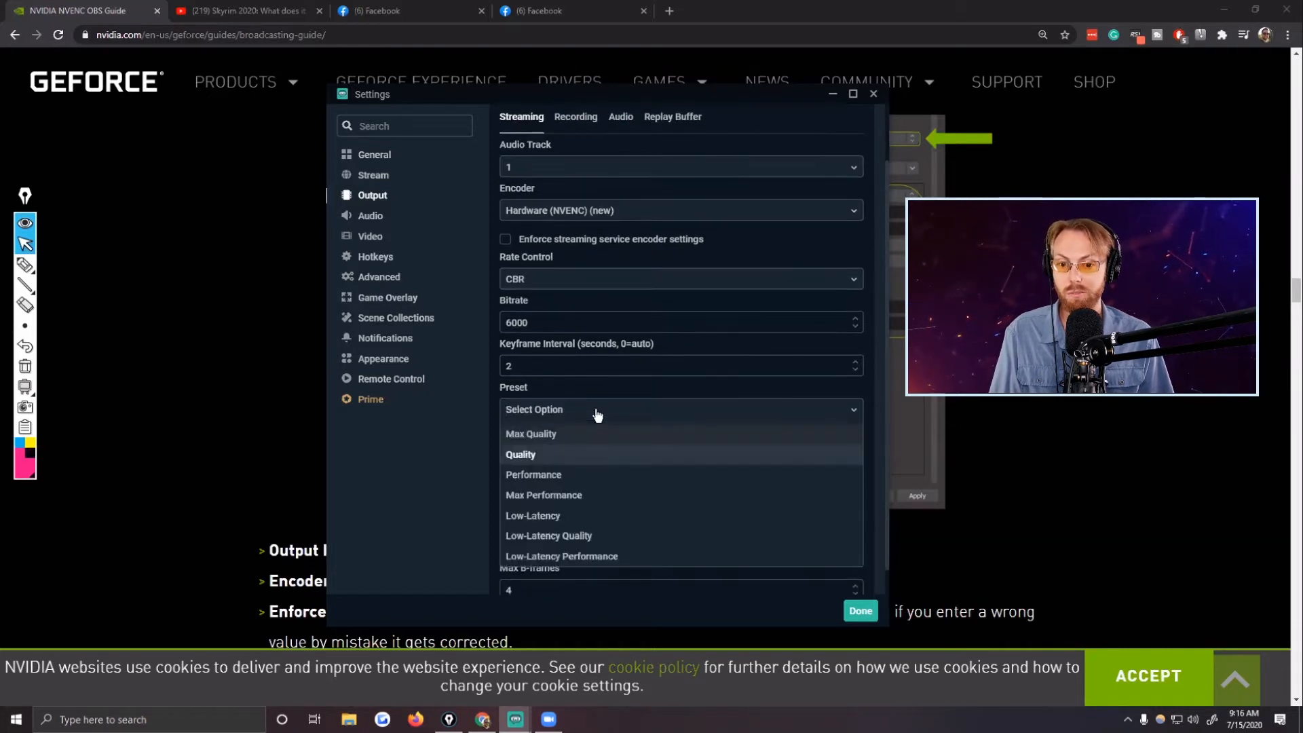
pyautogui.click(533, 436)
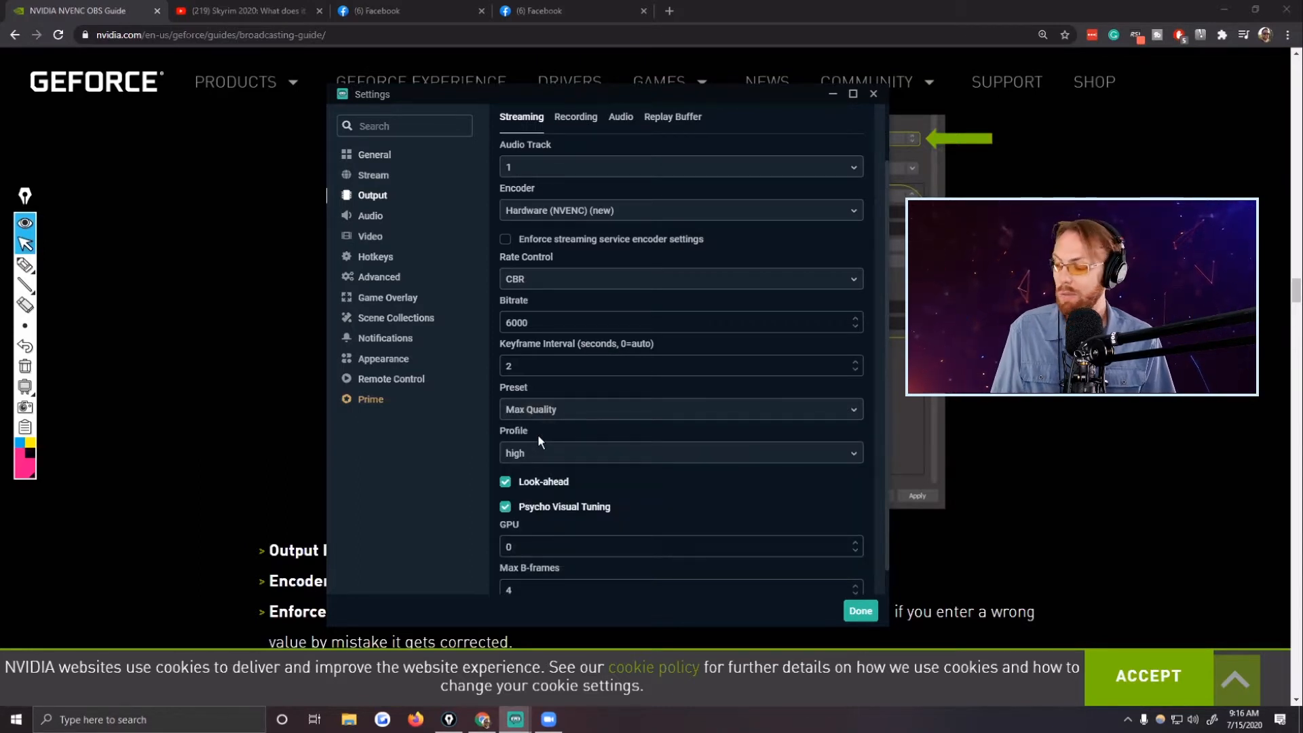
# Check the Profile options and remaining streaming values while keeping the high profile, and close the settings.
pyautogui.click(543, 451)
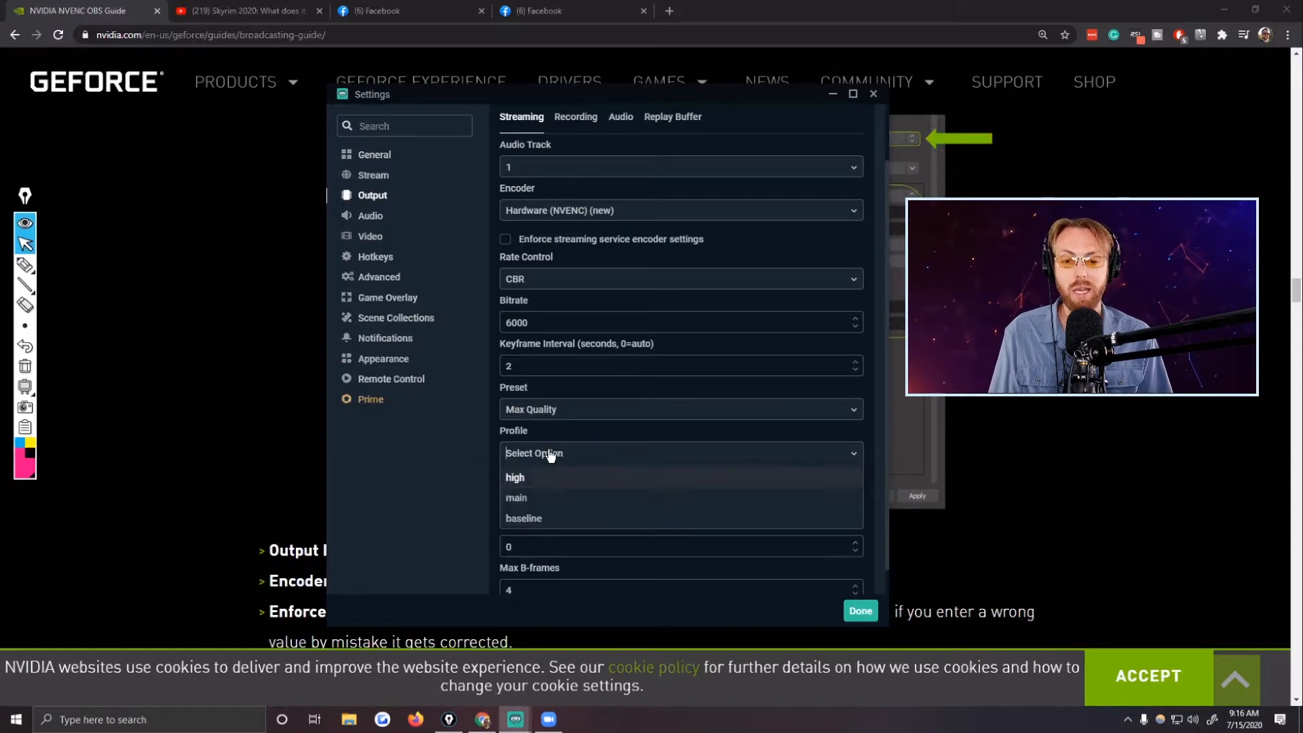
pyautogui.click(646, 447)
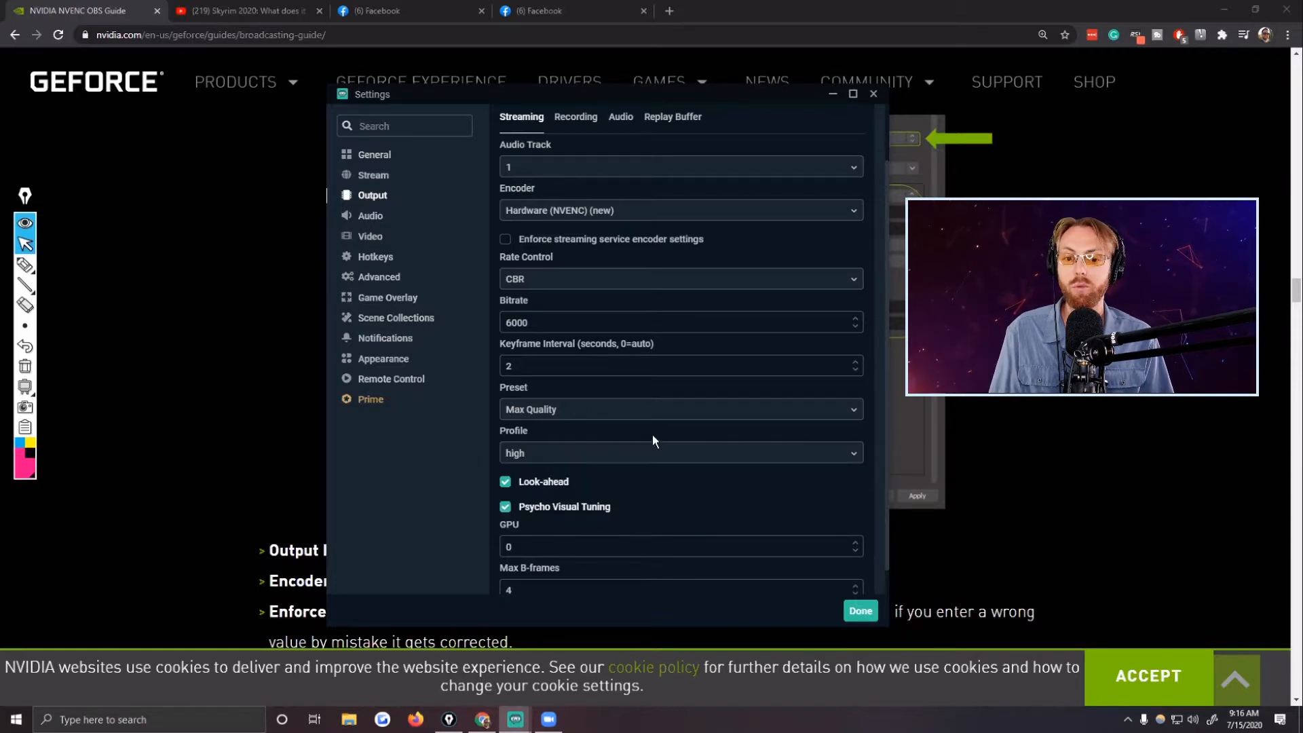
pyautogui.scroll(-1, 666, 485)
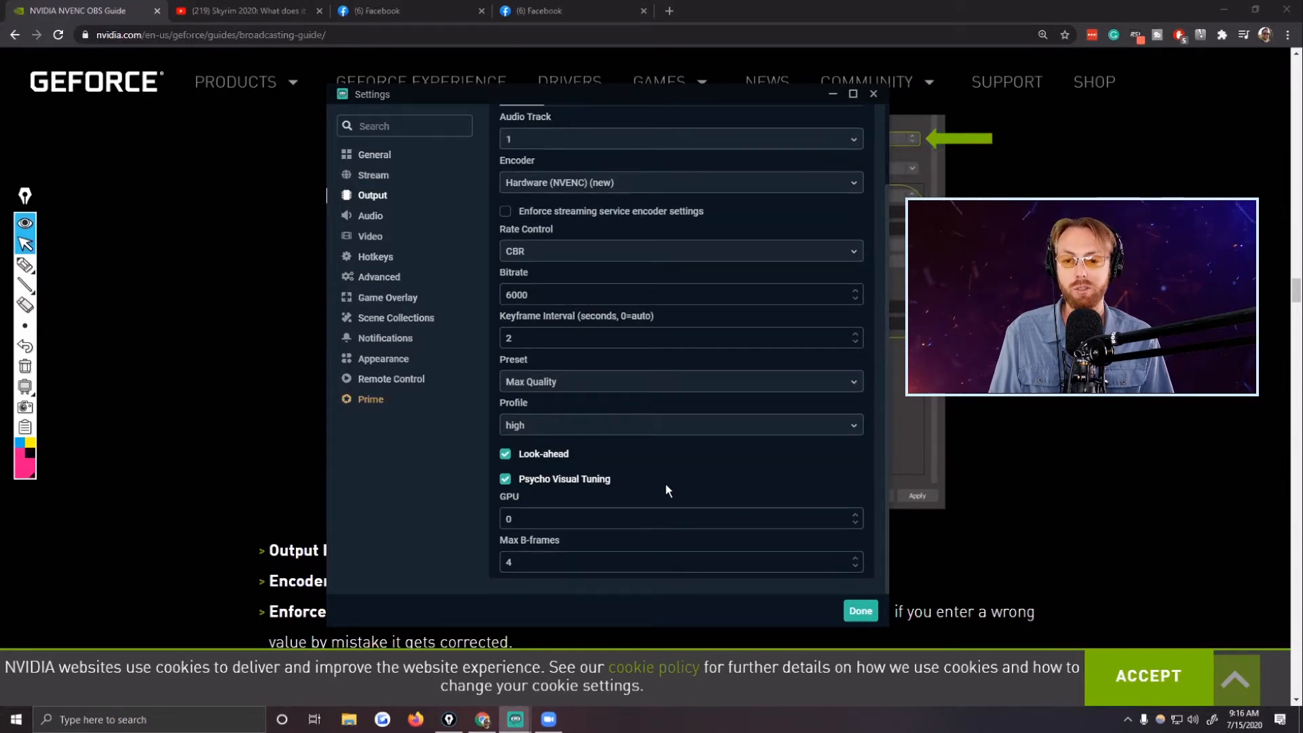
pyautogui.scroll(3, 614, 375)
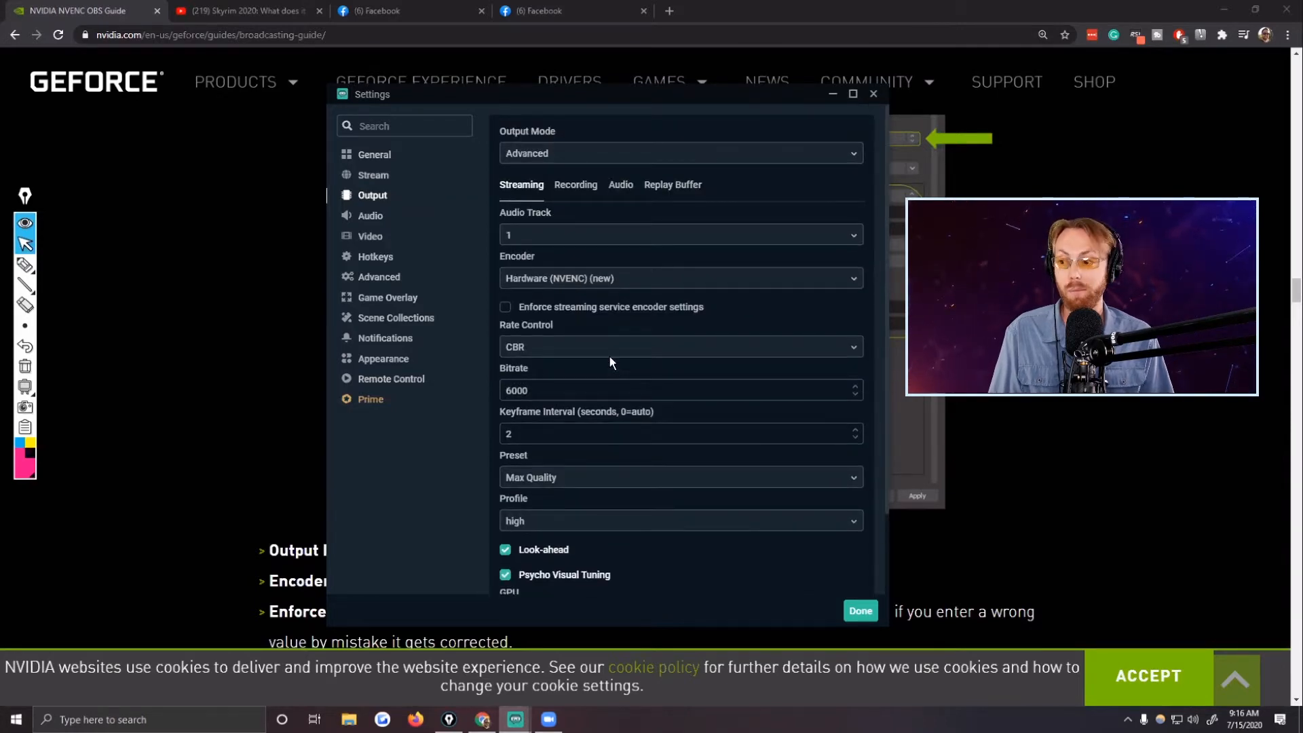
pyautogui.click(859, 610)
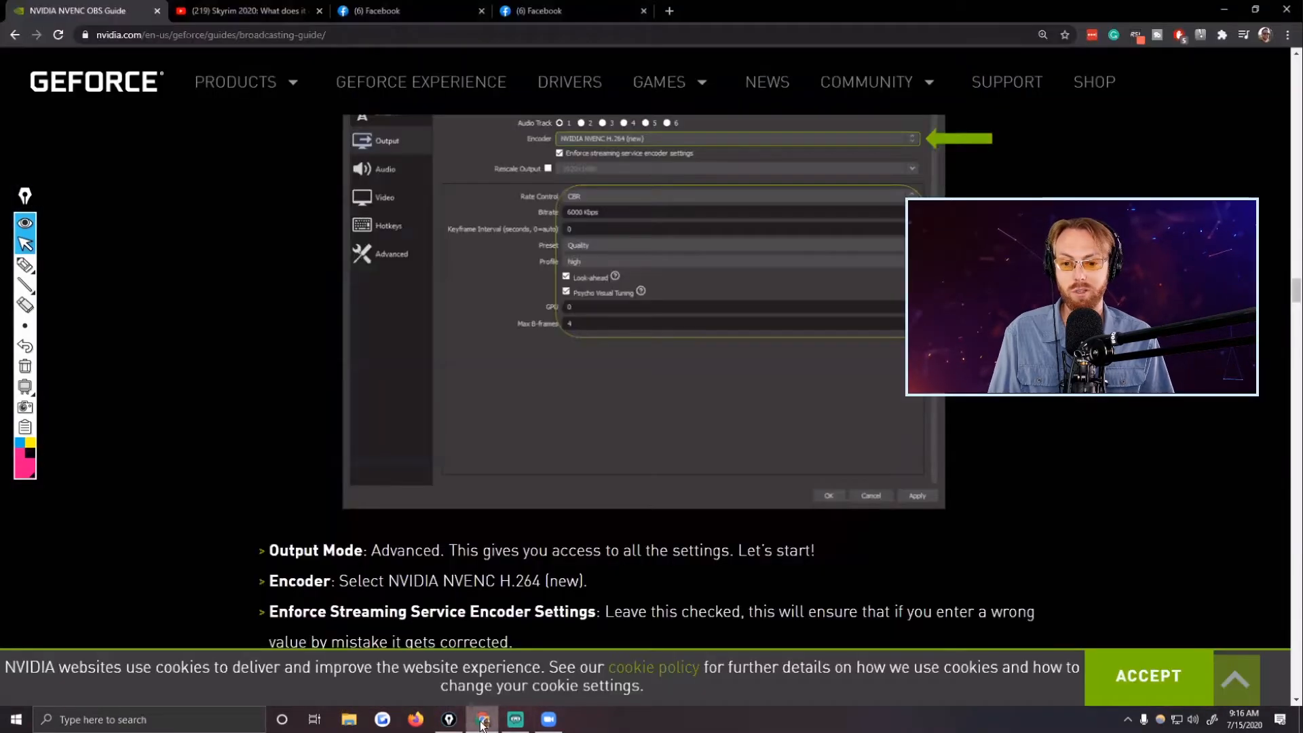
# Switch to Chrome and bring up the Facebook live video by TJgaming.
pyautogui.click(482, 719)
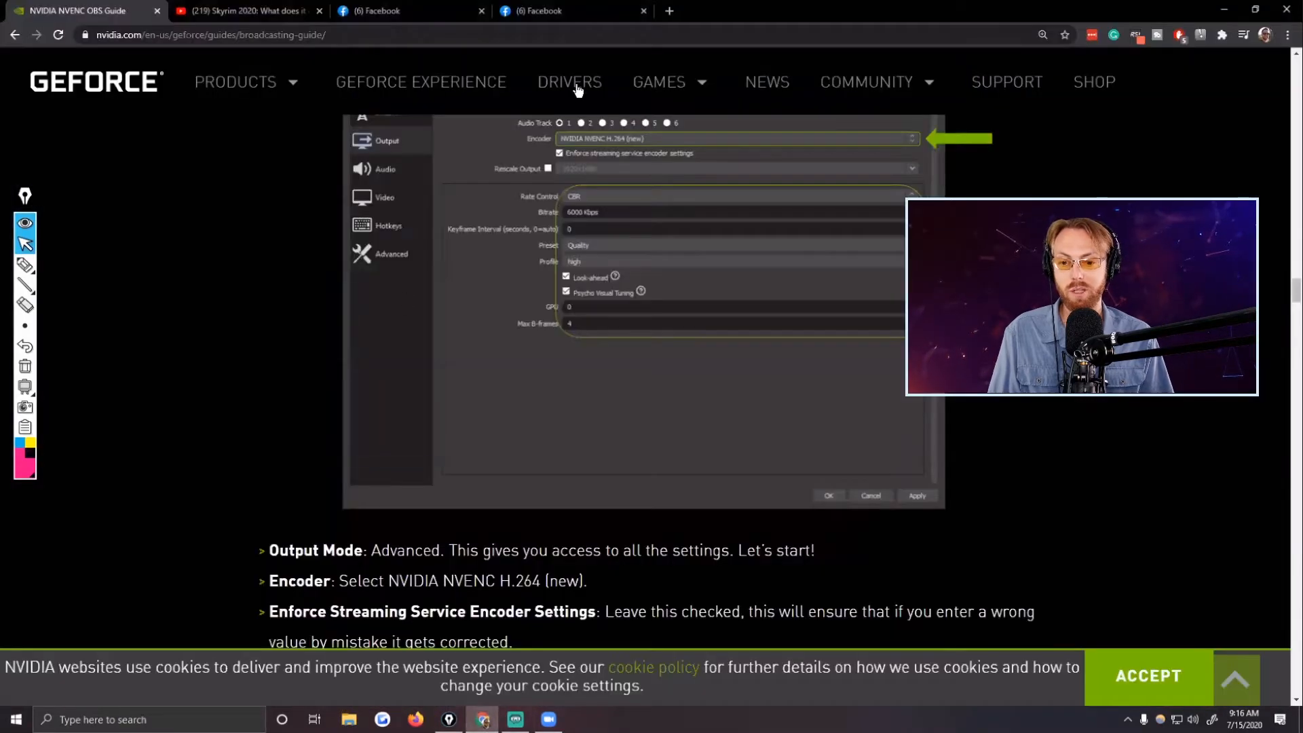
pyautogui.click(572, 11)
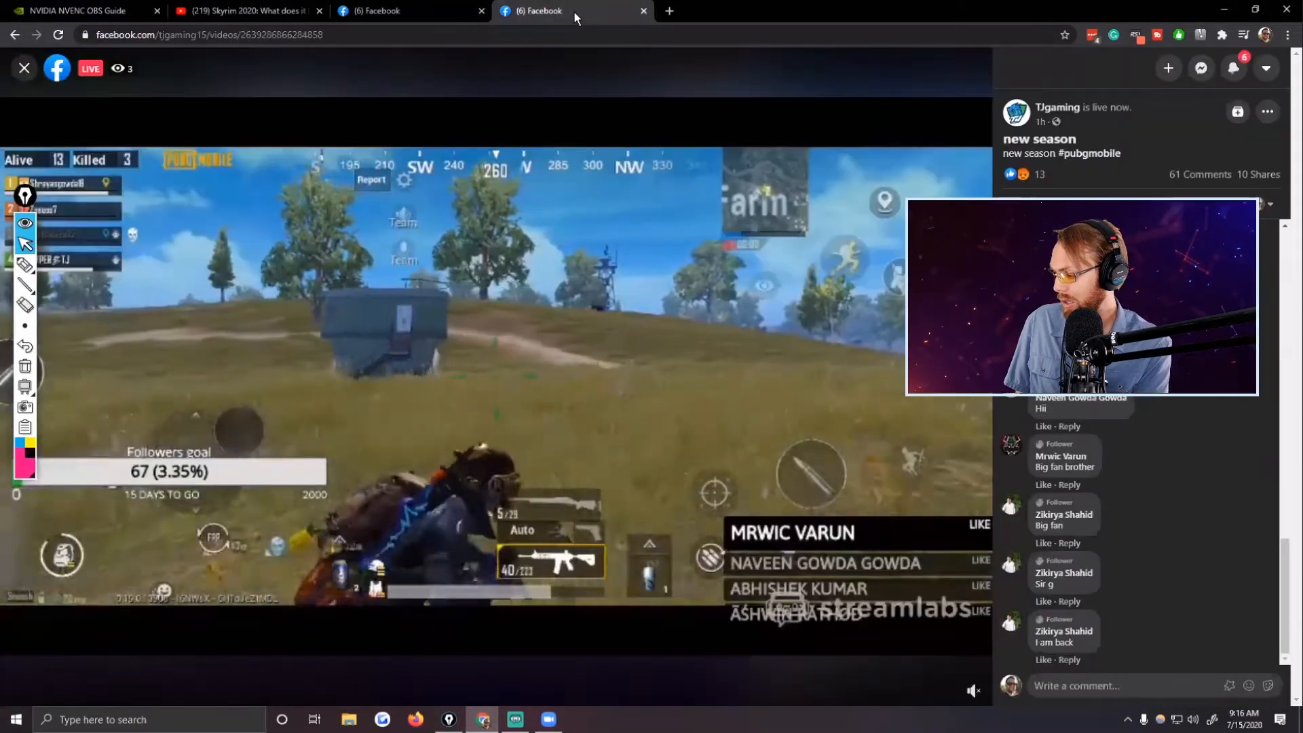